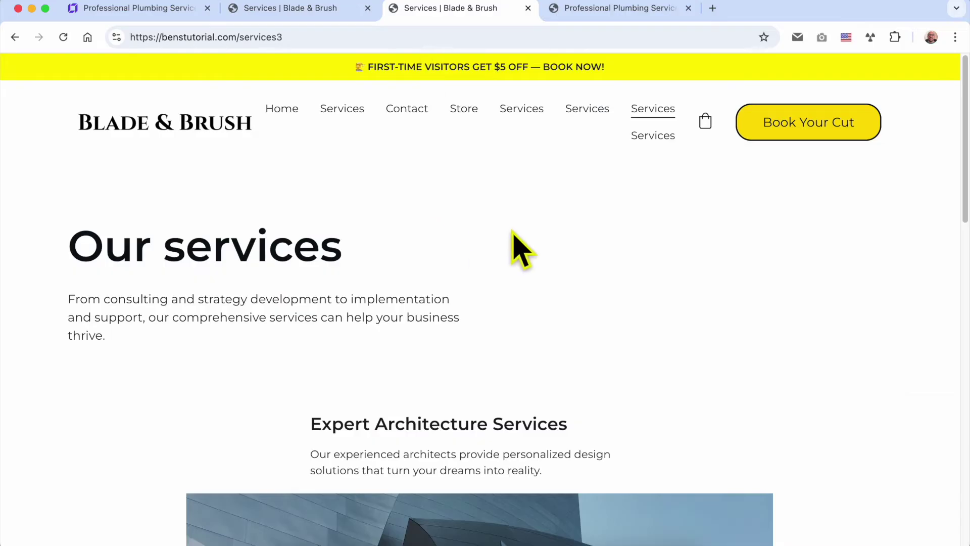
Look through the published services3 page from its Our services heading down to the footer and back.
{"action": "scroll", "coordinate": [520, 250], "scroll_direction": "down", "scroll_amount": 15}
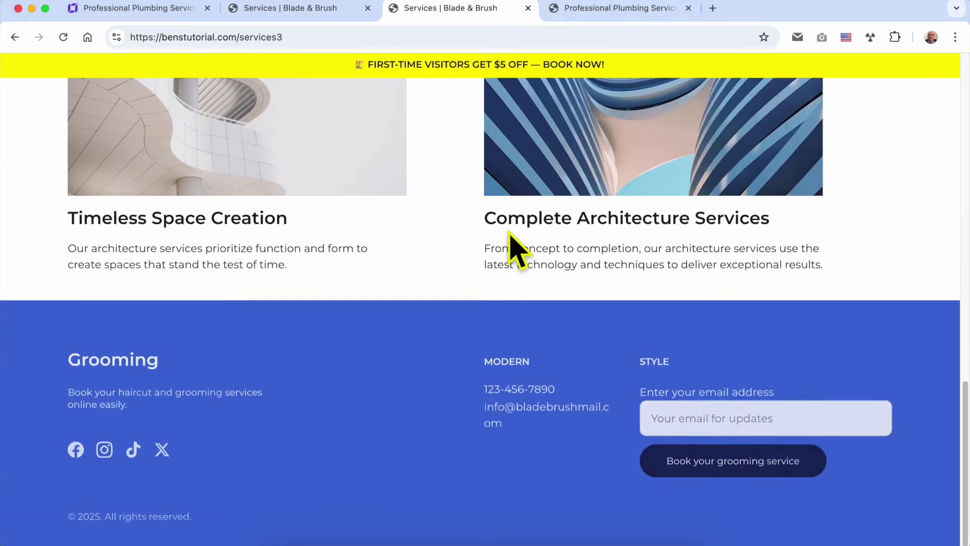
{"action": "scroll", "coordinate": [510, 263], "scroll_direction": "up", "scroll_amount": 8}
{"action": "scroll", "coordinate": [491, 269], "scroll_direction": "up", "scroll_amount": 5}
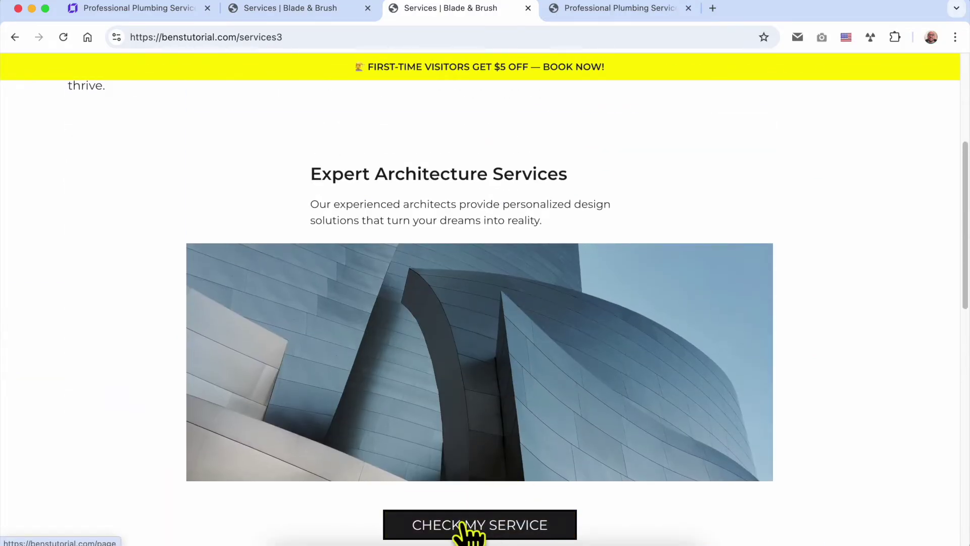
{"action": "scroll", "coordinate": [454, 304], "scroll_direction": "up", "scroll_amount": 5}
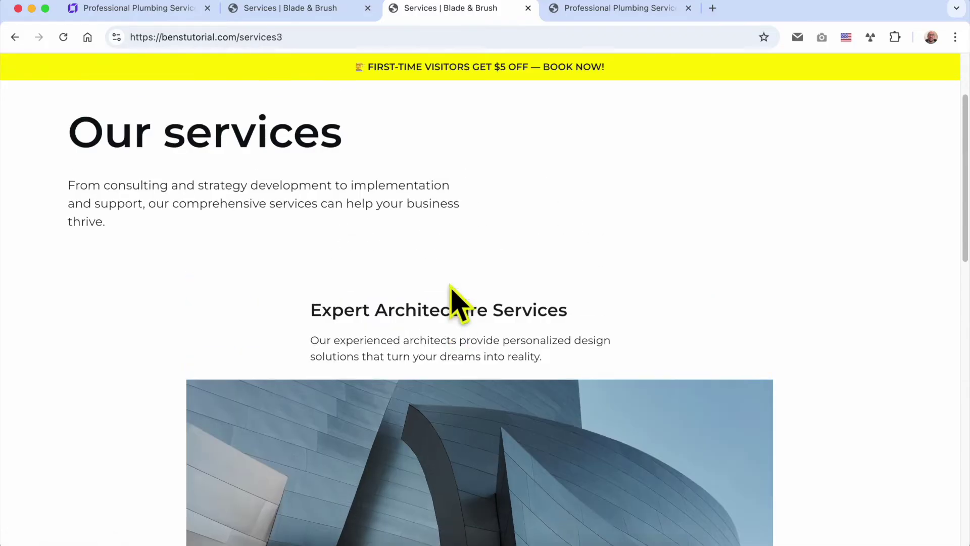
Switch to the published services4 plumbing page and review its service sections, testimonial, map and contact form.
{"action": "left_click", "coordinate": [596, 9]}
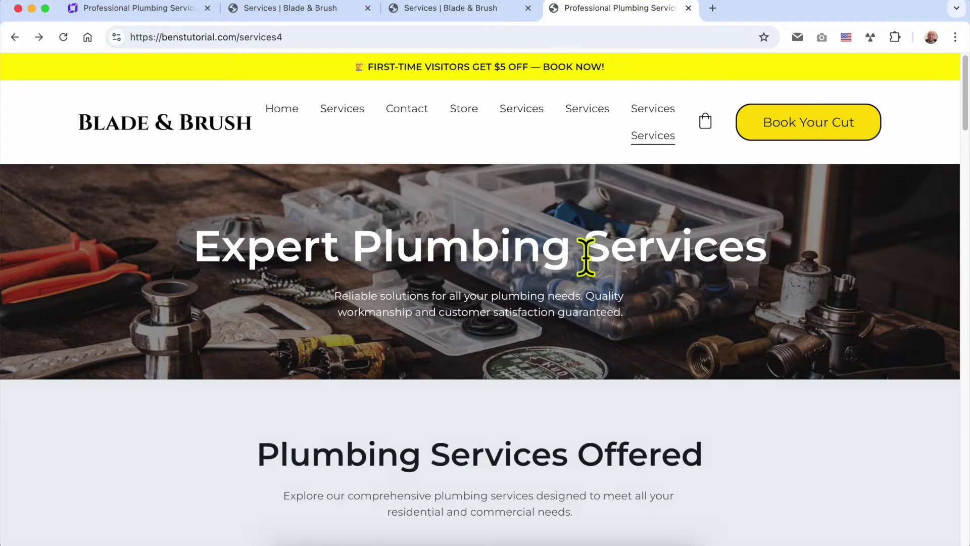
{"action": "scroll", "coordinate": [481, 272], "scroll_direction": "down", "scroll_amount": 5}
{"action": "scroll", "coordinate": [485, 262], "scroll_direction": "down", "scroll_amount": 10}
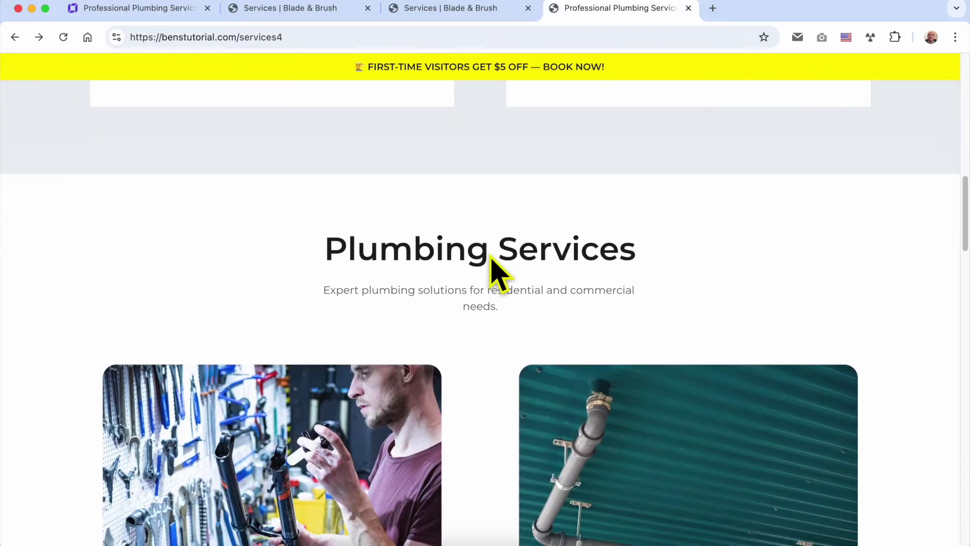
{"action": "scroll", "coordinate": [491, 256], "scroll_direction": "down", "scroll_amount": 10}
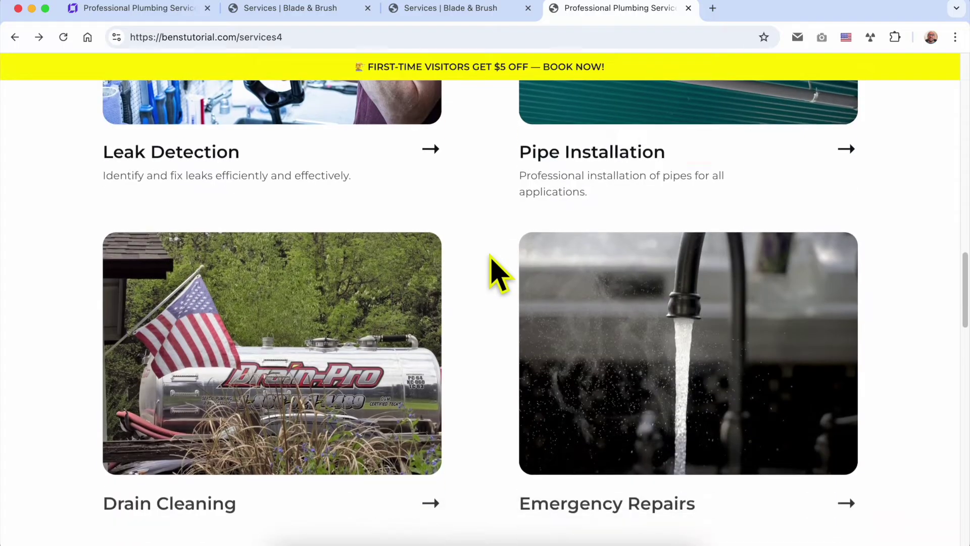
{"action": "scroll", "coordinate": [493, 258], "scroll_direction": "down", "scroll_amount": 11}
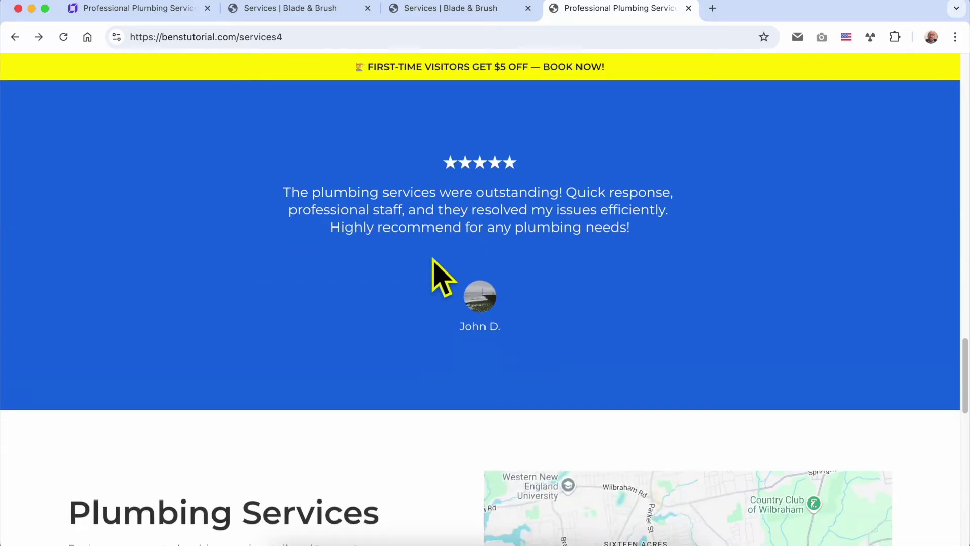
{"action": "scroll", "coordinate": [443, 179], "scroll_direction": "down", "scroll_amount": 7}
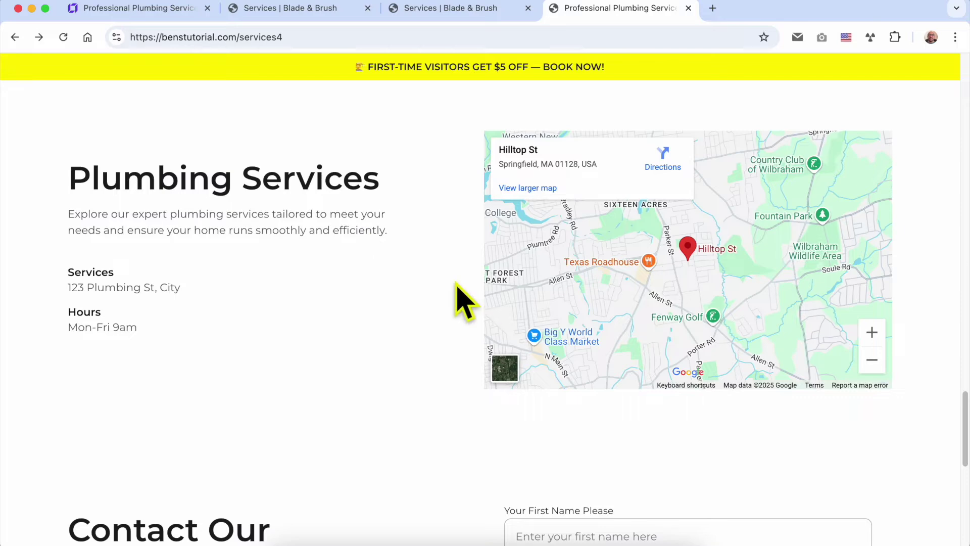
{"action": "scroll", "coordinate": [457, 286], "scroll_direction": "down", "scroll_amount": 8}
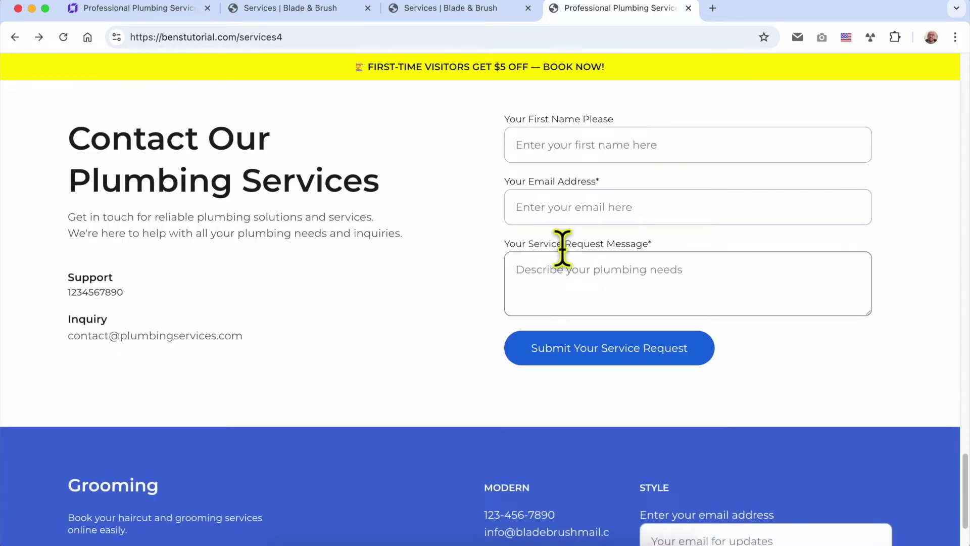
{"action": "scroll", "coordinate": [458, 275], "scroll_direction": "down", "scroll_amount": 3}
{"action": "scroll", "coordinate": [457, 276], "scroll_direction": "up", "scroll_amount": 5}
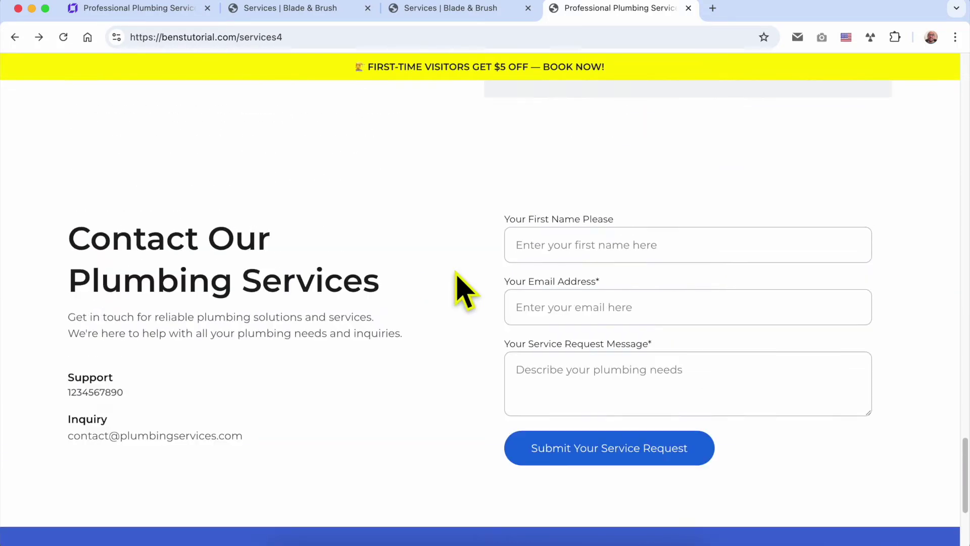
{"action": "scroll", "coordinate": [457, 275], "scroll_direction": "up", "scroll_amount": 20}
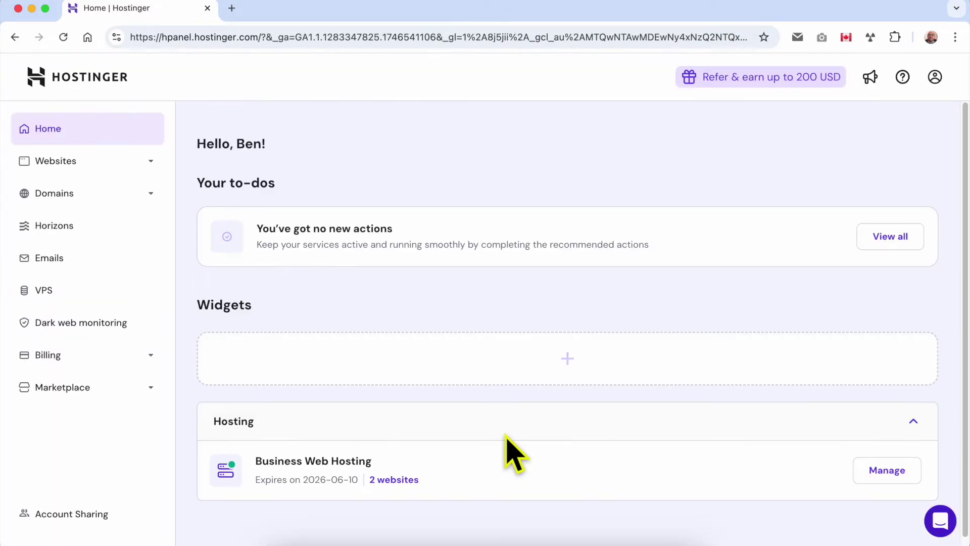
Open the benstutorial.com website for editing from the Hostinger websites list and look over its home page.
{"action": "left_click", "coordinate": [130, 166]}
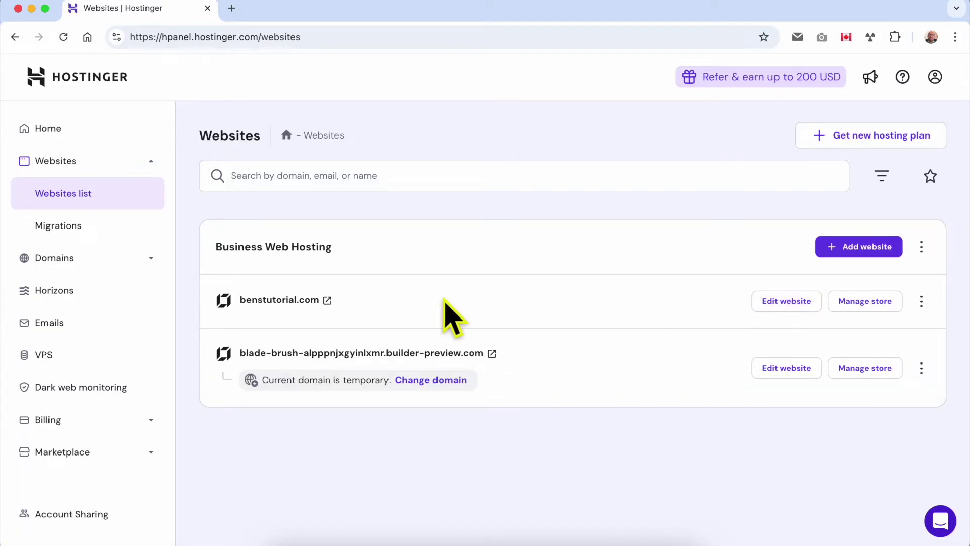
{"action": "double_click", "coordinate": [412, 299]}
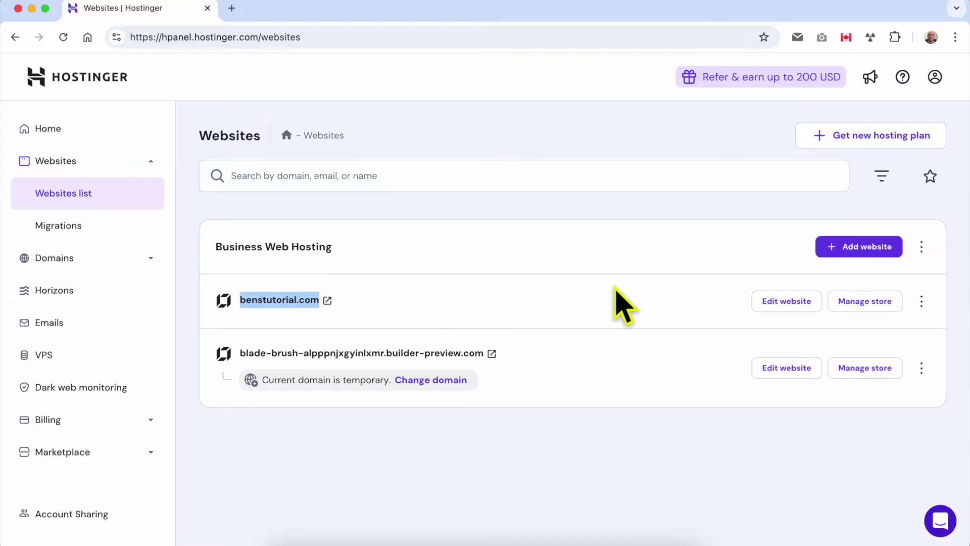
{"action": "left_click", "coordinate": [787, 302]}
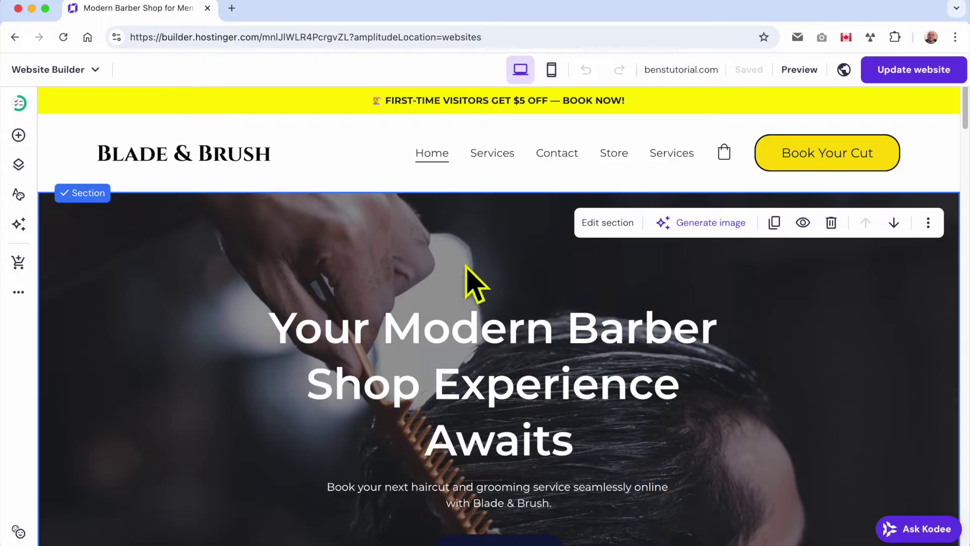
{"action": "scroll", "coordinate": [447, 277], "scroll_direction": "down", "scroll_amount": 12}
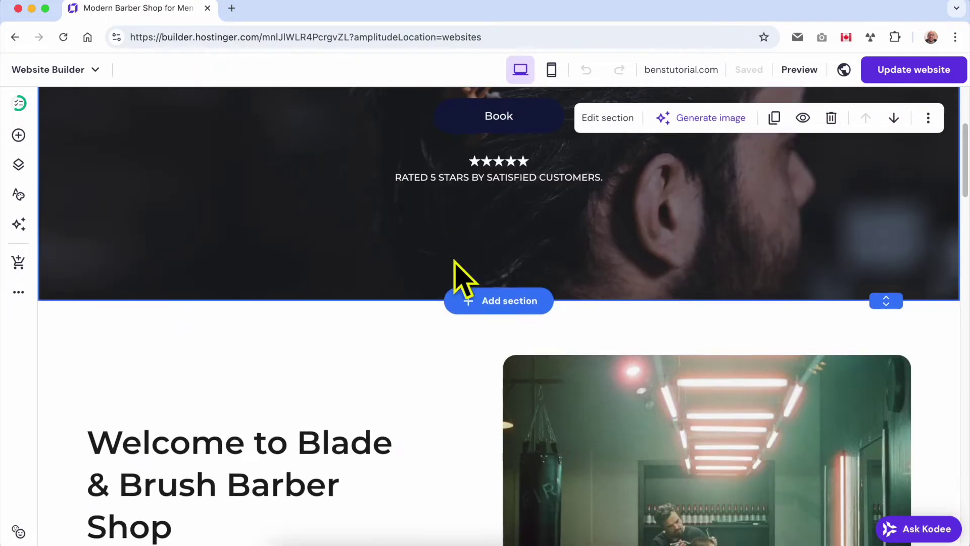
{"action": "scroll", "coordinate": [464, 278], "scroll_direction": "up", "scroll_amount": 12}
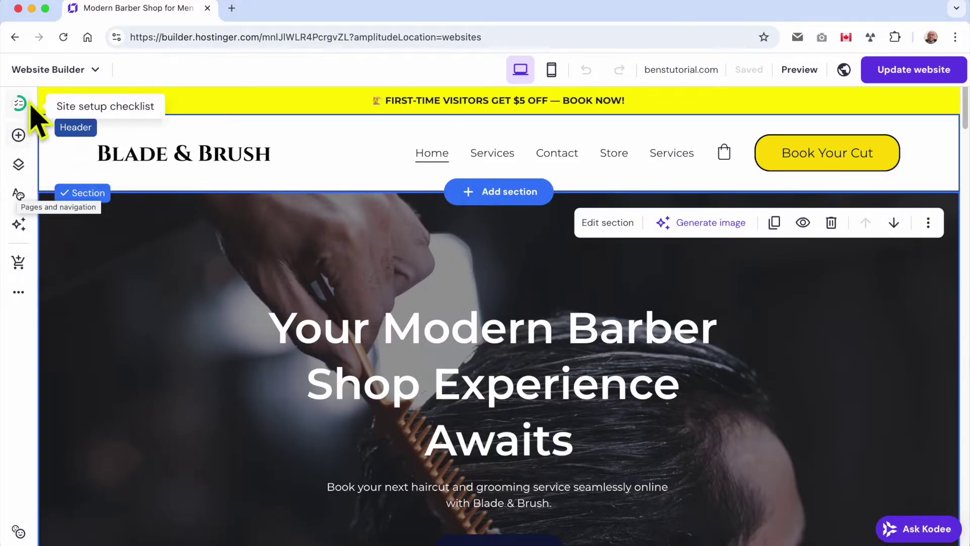
Add a page from the Services template with the centred heading and three-column image grid, and dismiss its page settings.
{"action": "left_click", "coordinate": [19, 165]}
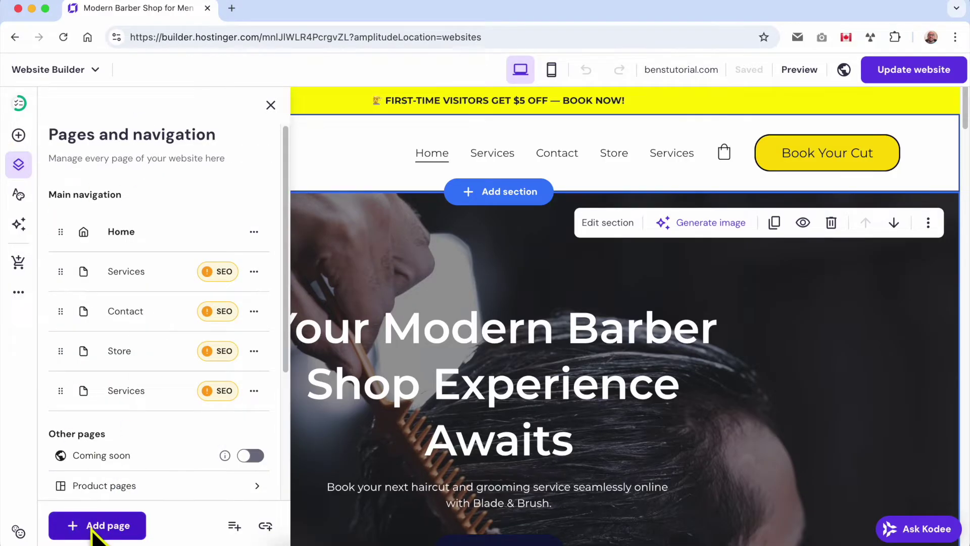
{"action": "left_click", "coordinate": [107, 526]}
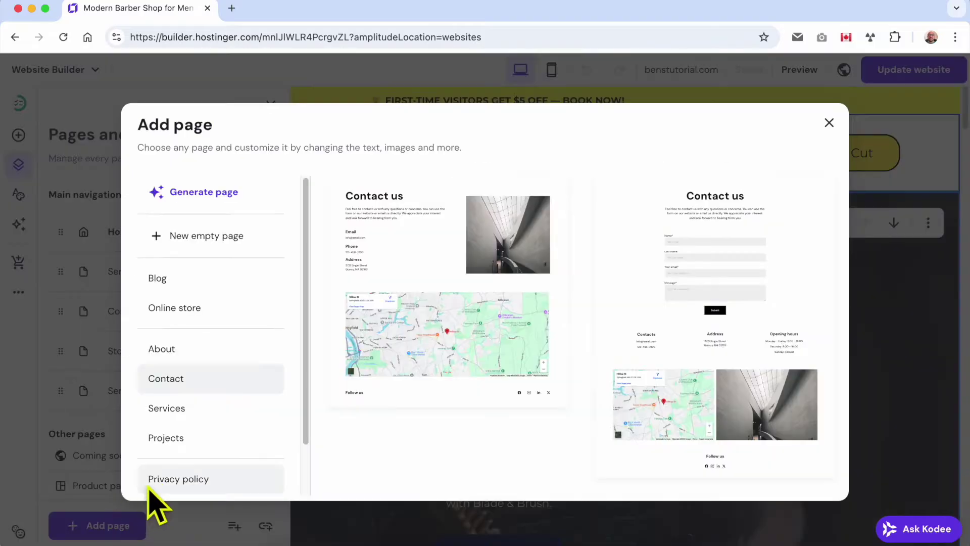
{"action": "left_click", "coordinate": [220, 413]}
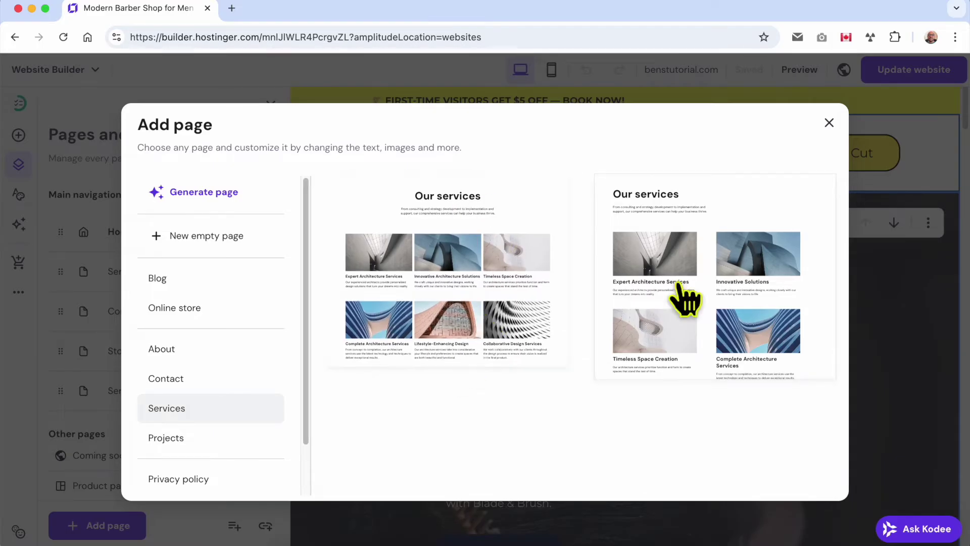
{"action": "left_click", "coordinate": [475, 270]}
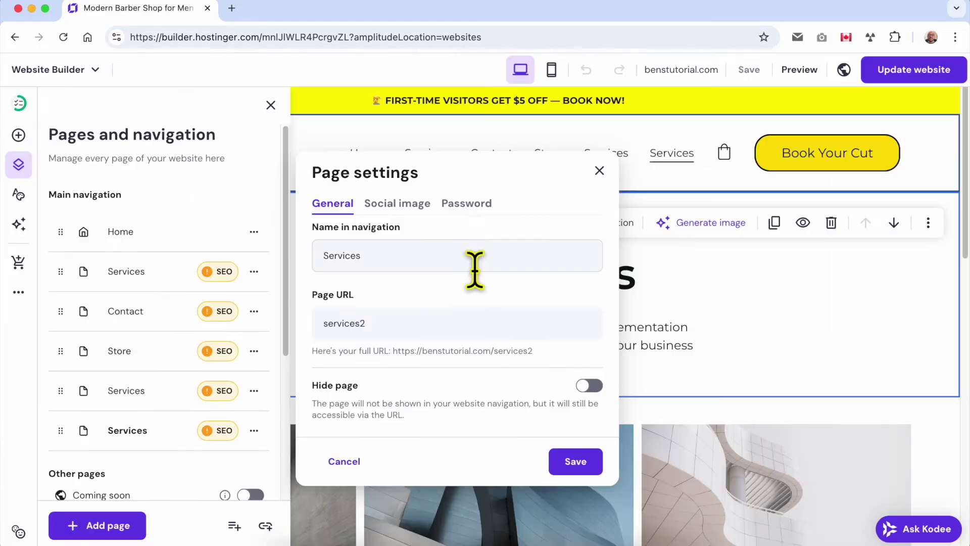
{"action": "left_click", "coordinate": [747, 296]}
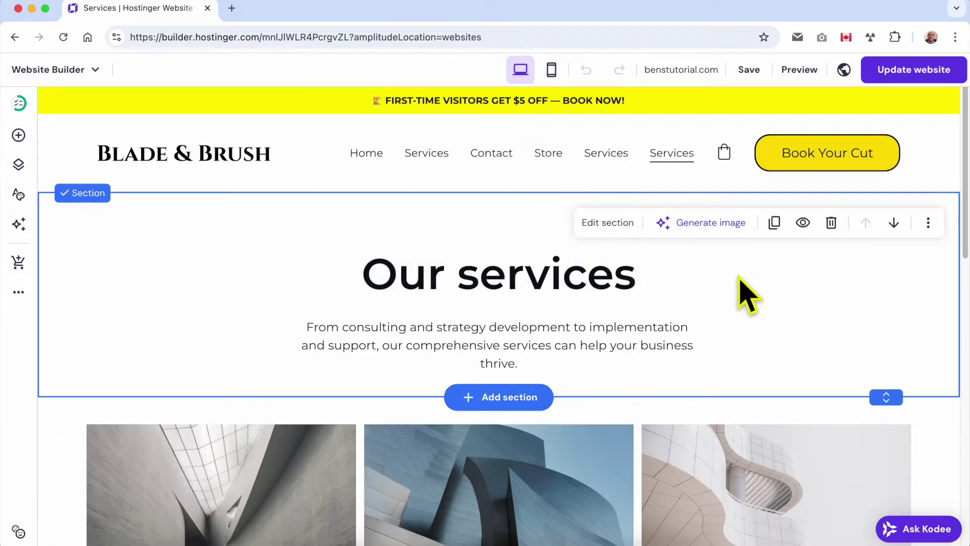
Preview the new three-column Services page, review its service titles, descriptions and footer, and return to the editor.
{"action": "left_click", "coordinate": [790, 80]}
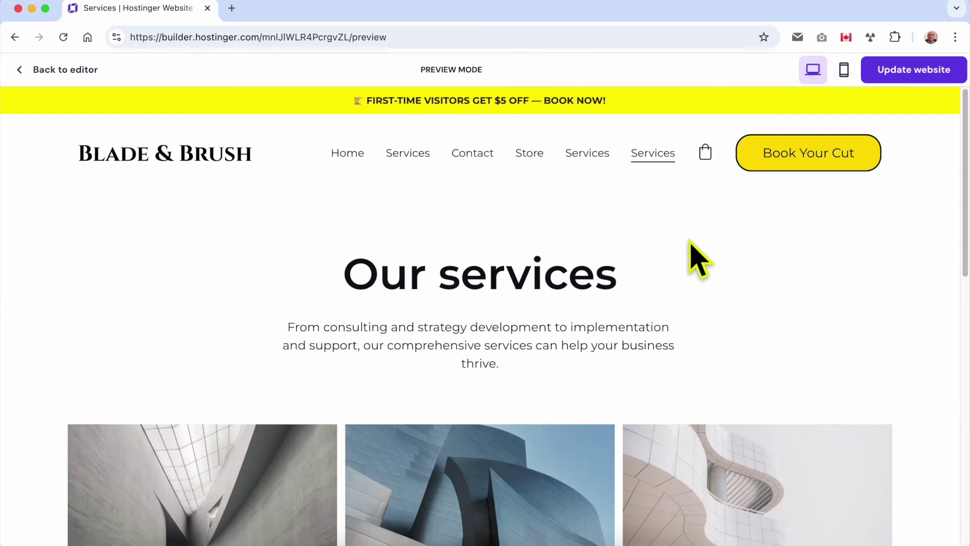
{"action": "scroll", "coordinate": [446, 283], "scroll_direction": "down", "scroll_amount": 3}
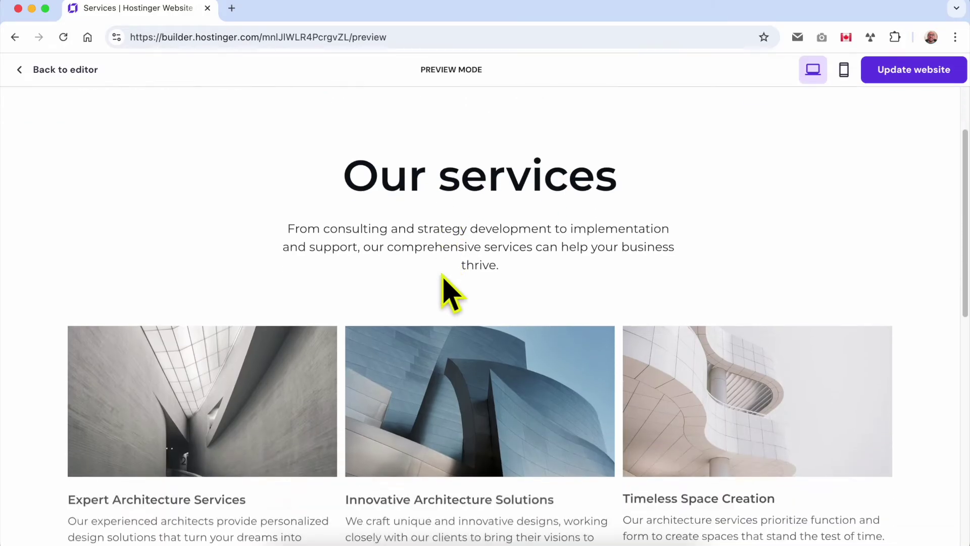
{"action": "scroll", "coordinate": [446, 282], "scroll_direction": "up", "scroll_amount": 3}
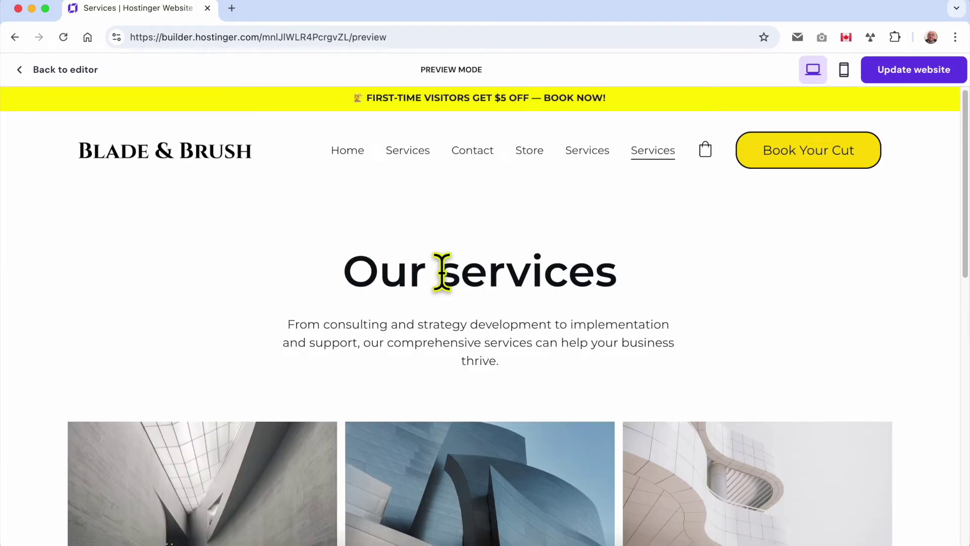
{"action": "scroll", "coordinate": [442, 273], "scroll_direction": "down", "scroll_amount": 5}
{"action": "scroll", "coordinate": [444, 289], "scroll_direction": "down", "scroll_amount": 6}
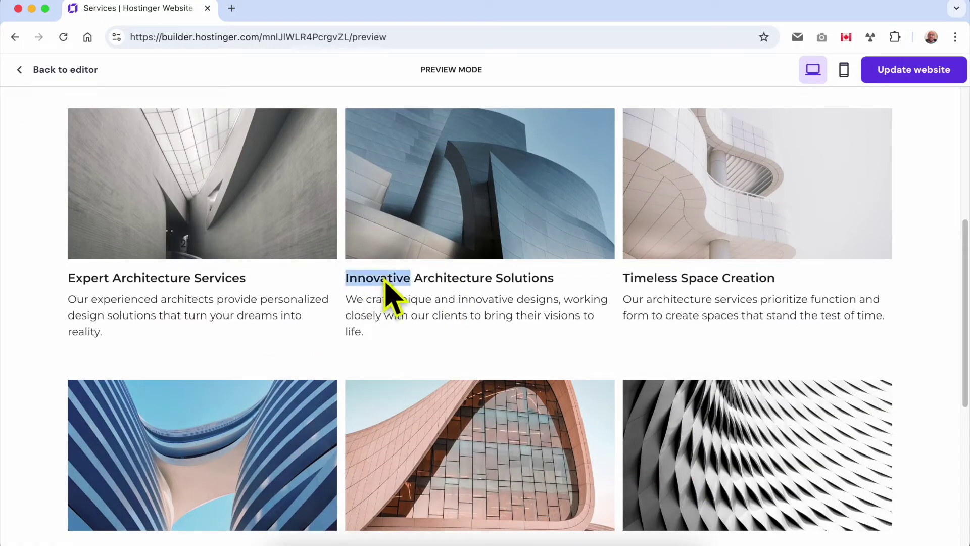
{"action": "triple_click", "coordinate": [439, 281]}
{"action": "triple_click", "coordinate": [445, 305]}
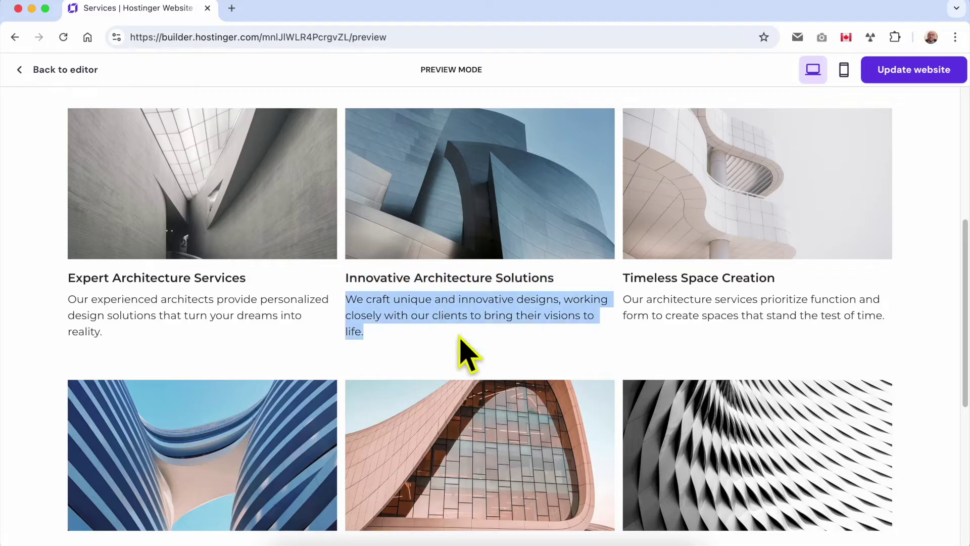
{"action": "left_click", "coordinate": [514, 399]}
{"action": "scroll", "coordinate": [516, 400], "scroll_direction": "down", "scroll_amount": 7}
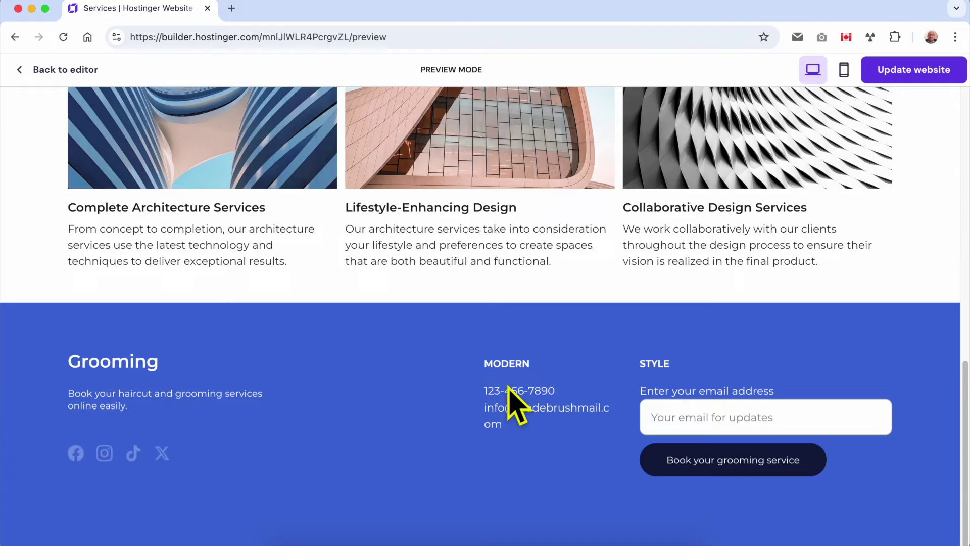
{"action": "scroll", "coordinate": [511, 400], "scroll_direction": "up", "scroll_amount": 10}
{"action": "left_click", "coordinate": [66, 71]}
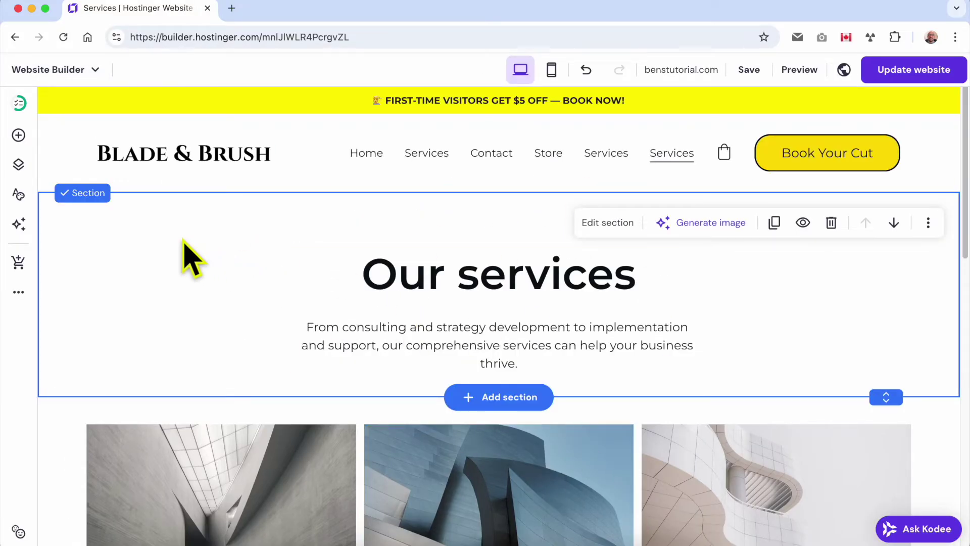
Select the Our services text block and the Innovative Architecture Solutions image to view their editing options.
{"action": "left_click", "coordinate": [488, 267]}
{"action": "scroll", "coordinate": [546, 329], "scroll_direction": "down", "scroll_amount": 5}
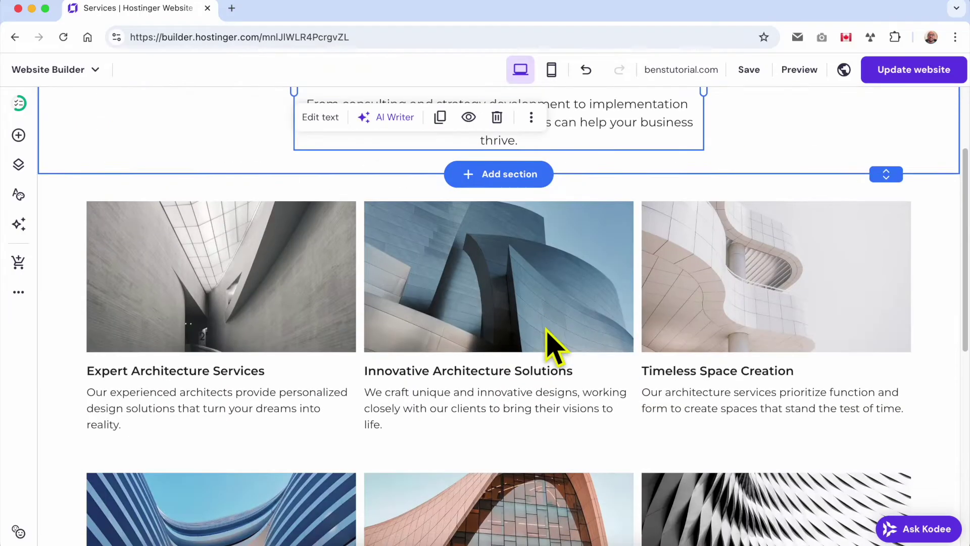
{"action": "left_click", "coordinate": [516, 253]}
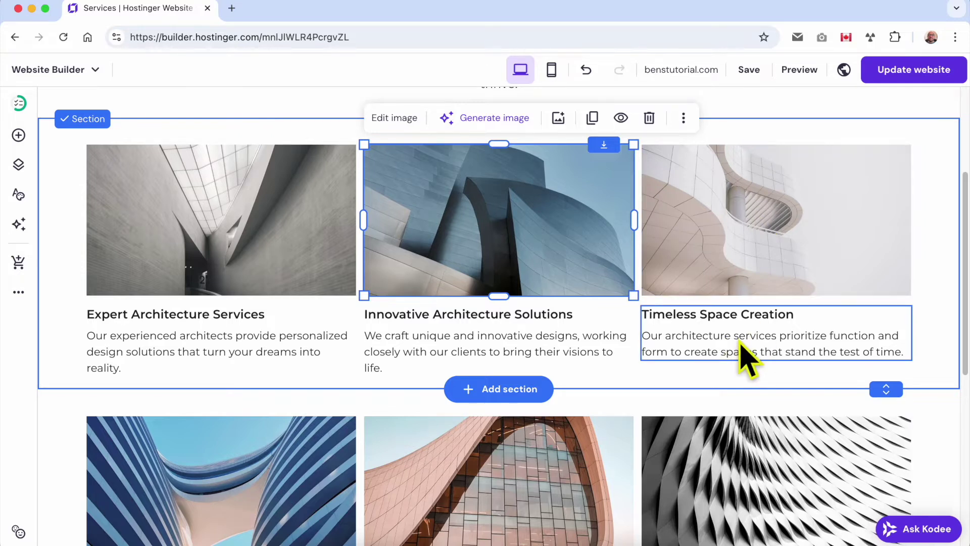
{"action": "scroll", "coordinate": [207, 293], "scroll_direction": "up", "scroll_amount": 5}
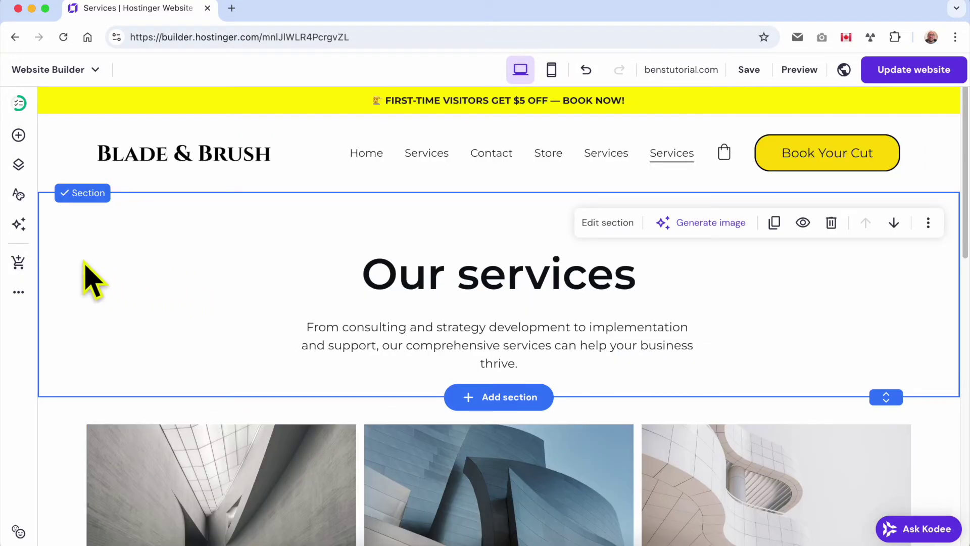
Add another page from the Services template with the left-aligned heading and two-column image grid, and dismiss its page settings.
{"action": "left_click", "coordinate": [20, 166]}
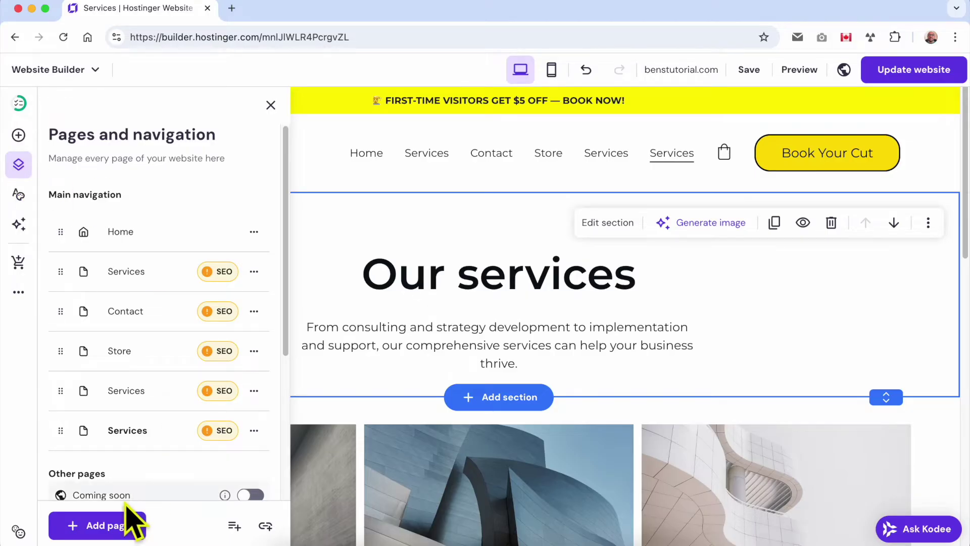
{"action": "left_click", "coordinate": [116, 527]}
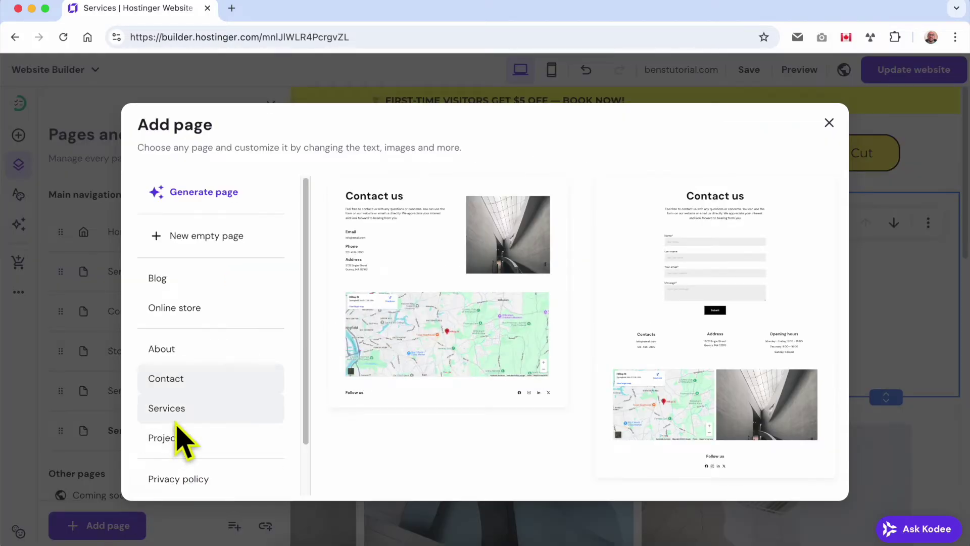
{"action": "left_click", "coordinate": [194, 411]}
{"action": "left_click", "coordinate": [689, 301]}
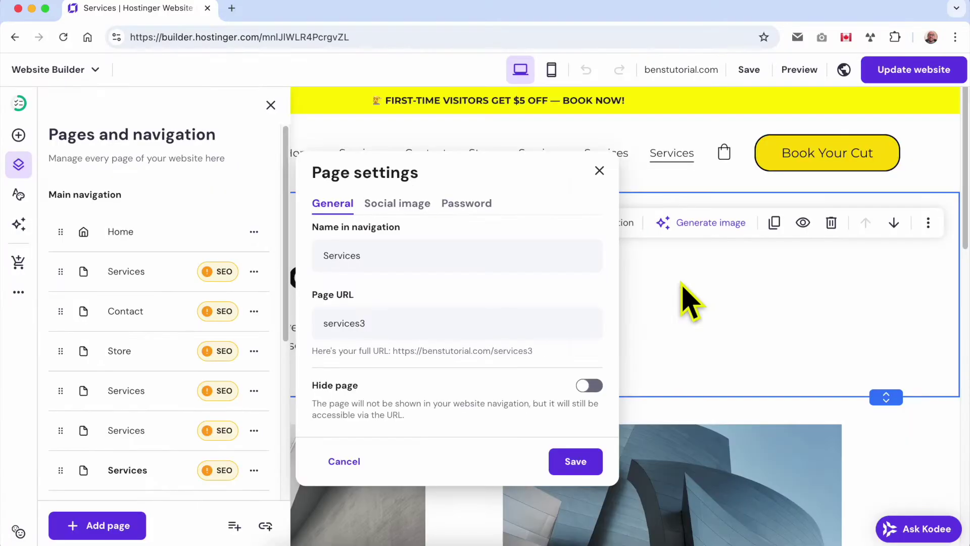
{"action": "left_click", "coordinate": [768, 296]}
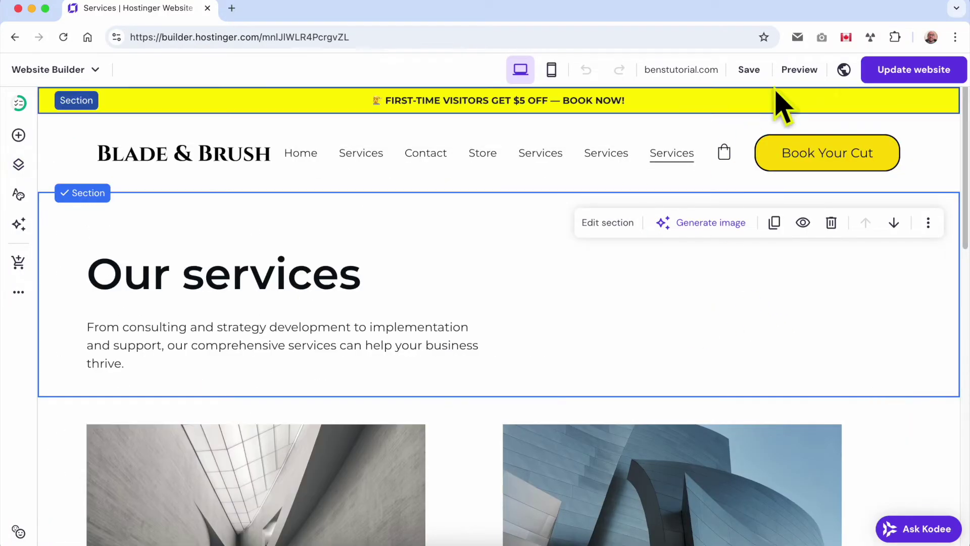
Preview the new two-column Services page, review its service images and descriptions, and return to the editor.
{"action": "left_click", "coordinate": [799, 69]}
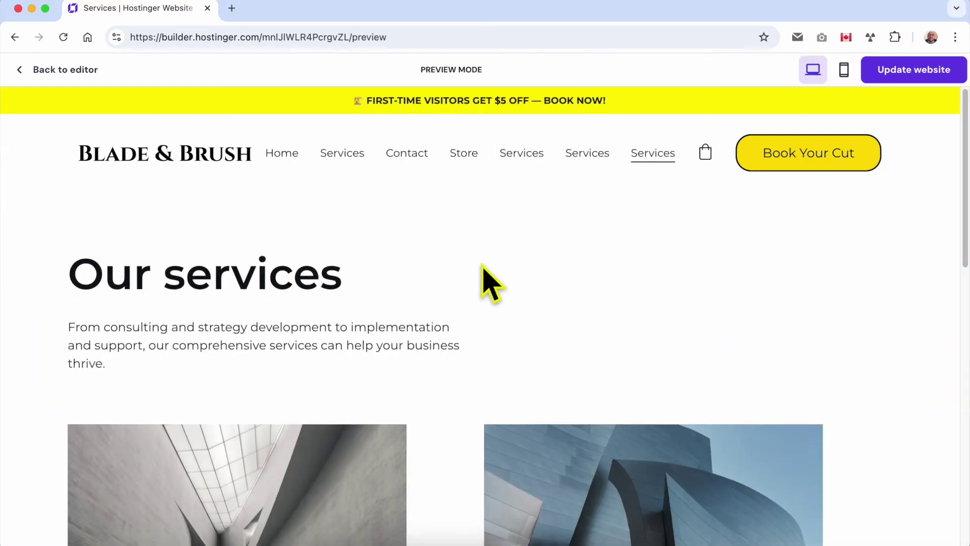
{"action": "scroll", "coordinate": [484, 277], "scroll_direction": "down", "scroll_amount": 5}
{"action": "scroll", "coordinate": [475, 275], "scroll_direction": "down", "scroll_amount": 10}
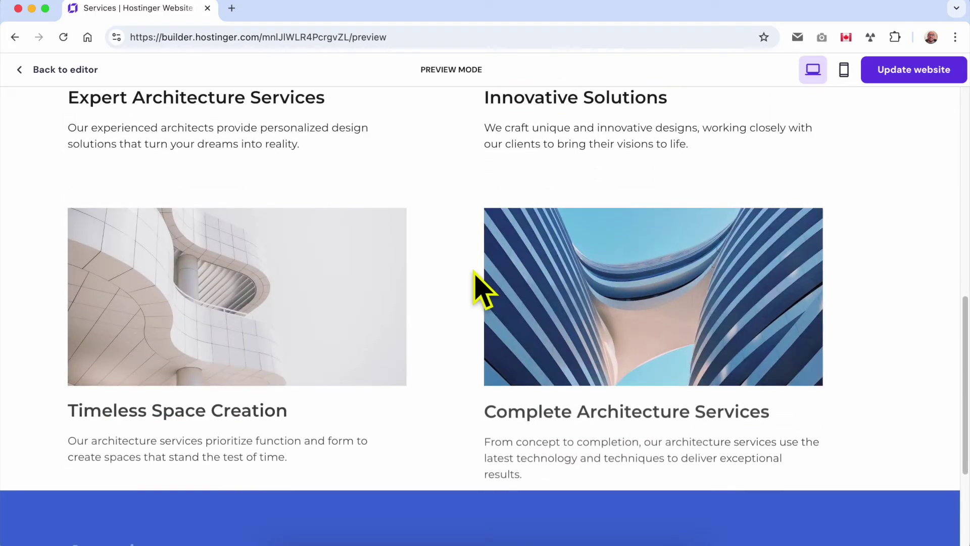
{"action": "scroll", "coordinate": [473, 275], "scroll_direction": "up", "scroll_amount": 15}
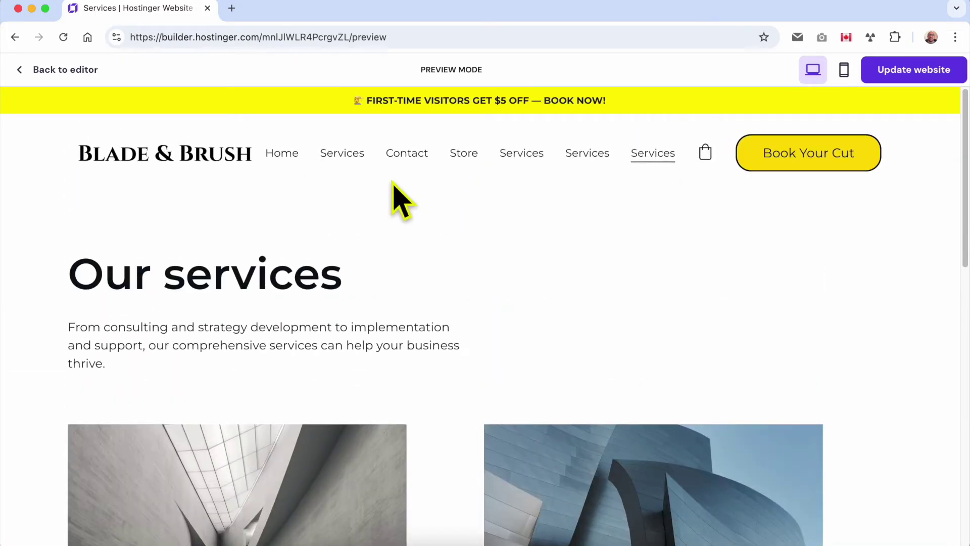
{"action": "left_click", "coordinate": [59, 73]}
Delete the image above the Expert Architecture Services text in the first services section.
{"action": "scroll", "coordinate": [418, 293], "scroll_direction": "down", "scroll_amount": 3}
{"action": "scroll", "coordinate": [498, 298], "scroll_direction": "up", "scroll_amount": 3}
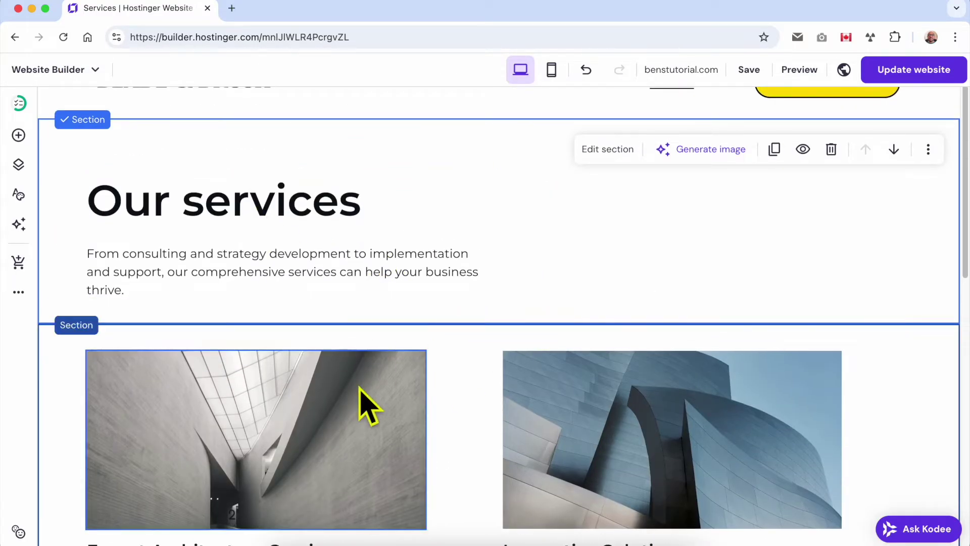
{"action": "scroll", "coordinate": [368, 401], "scroll_direction": "down", "scroll_amount": 5}
{"action": "scroll", "coordinate": [286, 232], "scroll_direction": "up", "scroll_amount": 4}
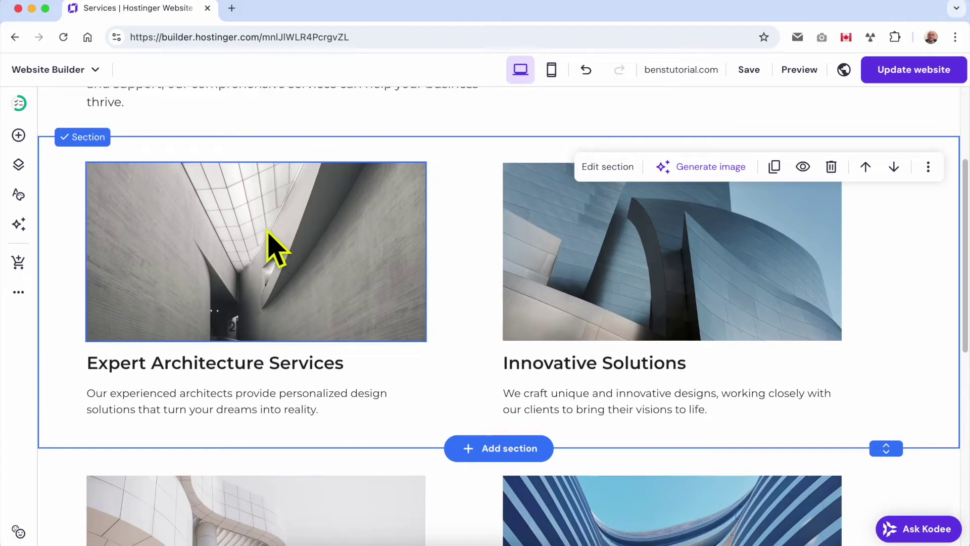
{"action": "left_click", "coordinate": [178, 230]}
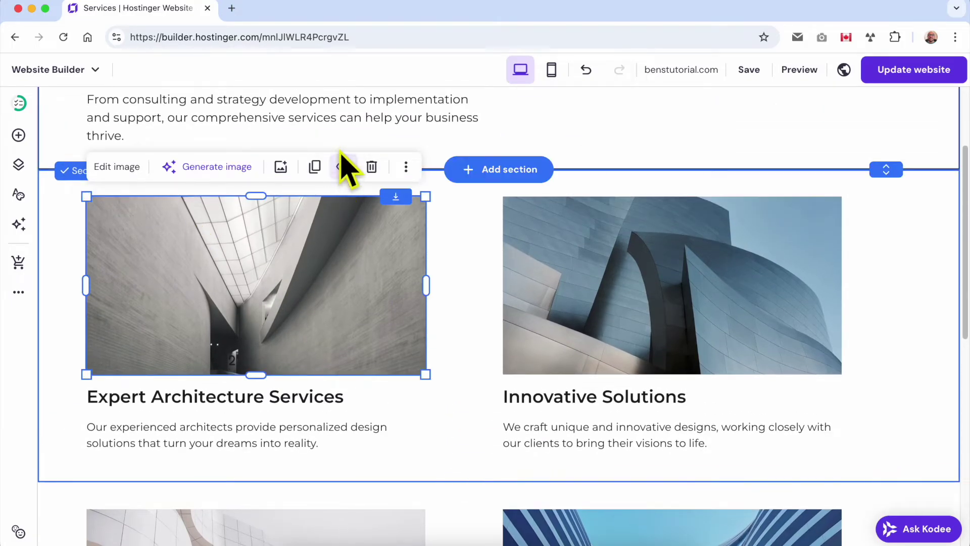
{"action": "left_click", "coordinate": [371, 168]}
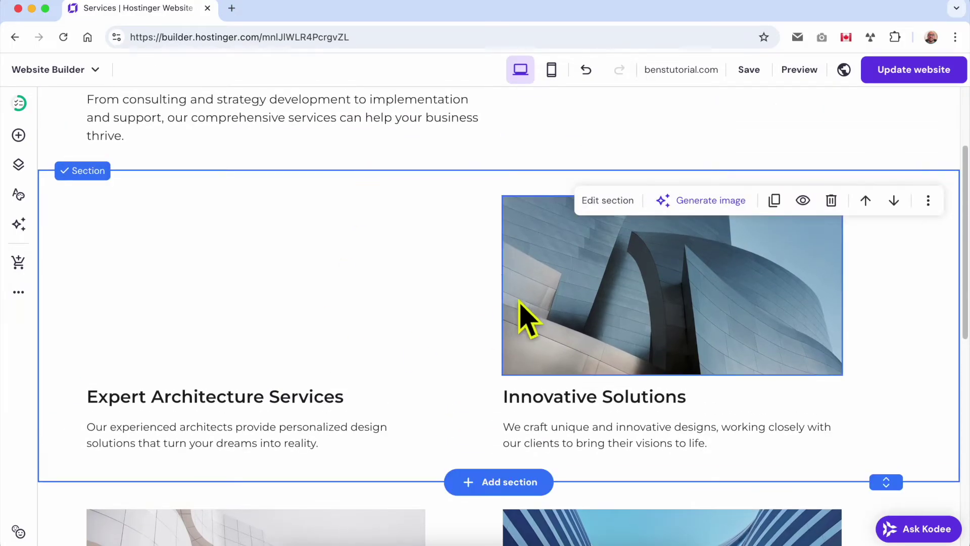
Enlarge the Innovative Solutions image, reduce its height from the upper edge, and centre it at the top of the section.
{"action": "left_click", "coordinate": [511, 276]}
{"action": "left_click_drag", "start_coordinate": [503, 196], "coordinate": [253, 167]}
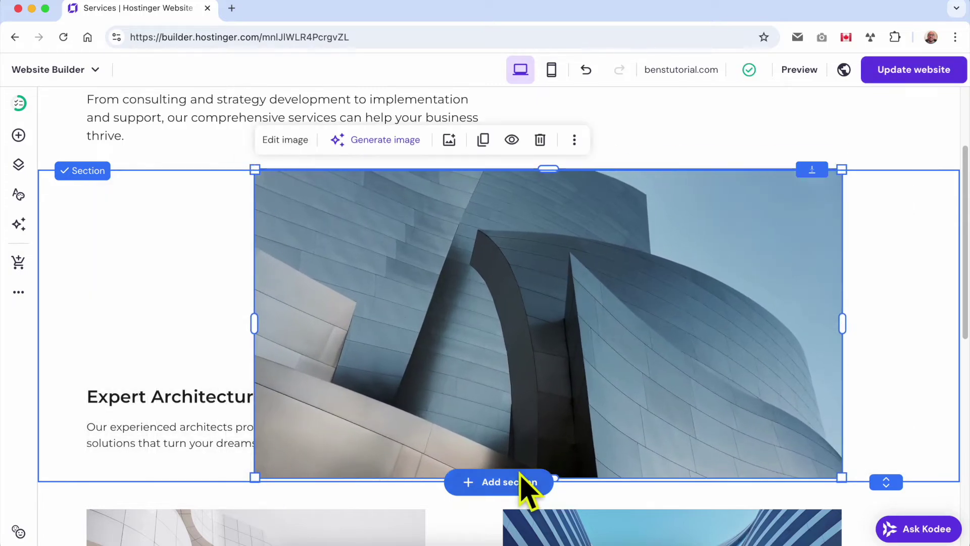
{"action": "left_click_drag", "start_coordinate": [489, 168], "coordinate": [485, 237]}
{"action": "left_click_drag", "start_coordinate": [514, 325], "coordinate": [513, 263]}
Move the Expert Architecture Services text below the enlarged image and delete the Innovative Solutions text block.
{"action": "left_click_drag", "start_coordinate": [186, 432], "coordinate": [414, 459]}
{"action": "left_click", "coordinate": [702, 438]}
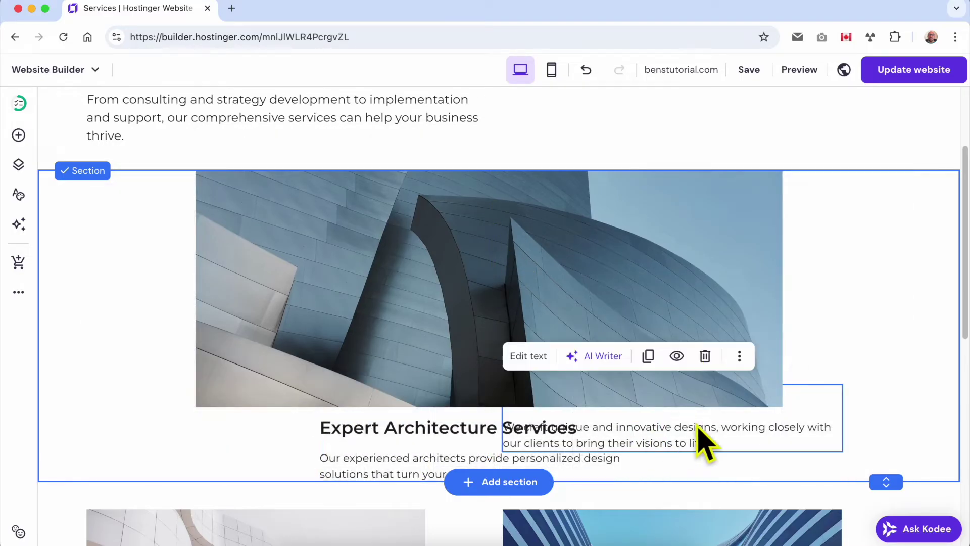
{"action": "left_click", "coordinate": [704, 356]}
Increase the section's height and rearrange it so the Expert Architecture Services text sits above the centred image.
{"action": "scroll", "coordinate": [628, 459], "scroll_direction": "down", "scroll_amount": 4}
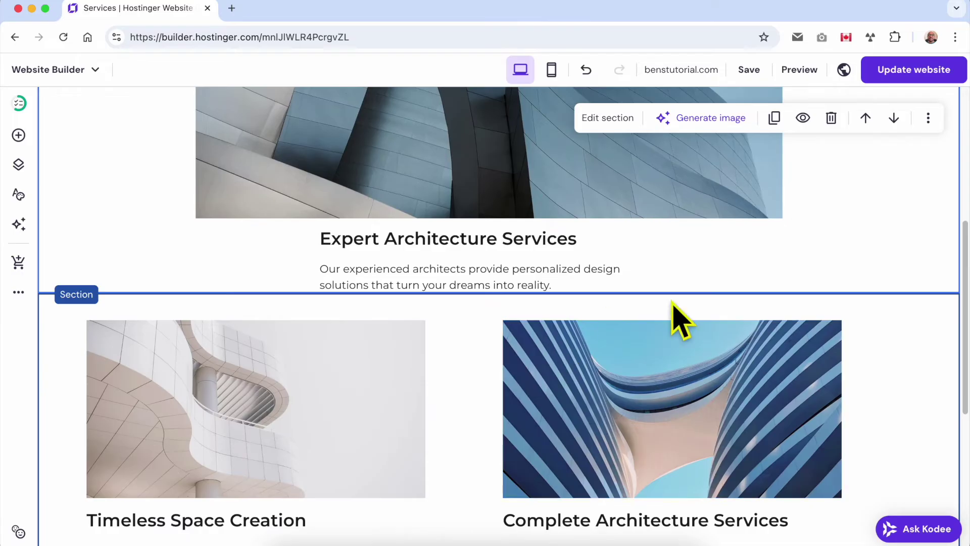
{"action": "left_click_drag", "start_coordinate": [887, 296], "coordinate": [890, 482]}
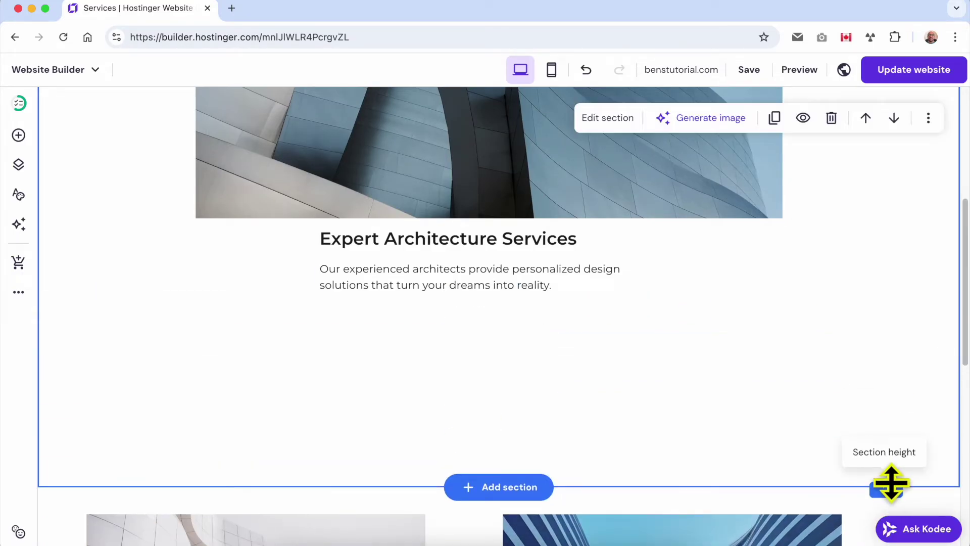
{"action": "scroll", "coordinate": [629, 392], "scroll_direction": "up", "scroll_amount": 4}
{"action": "left_click_drag", "start_coordinate": [505, 328], "coordinate": [518, 353]}
{"action": "left_click_drag", "start_coordinate": [472, 392], "coordinate": [484, 490]}
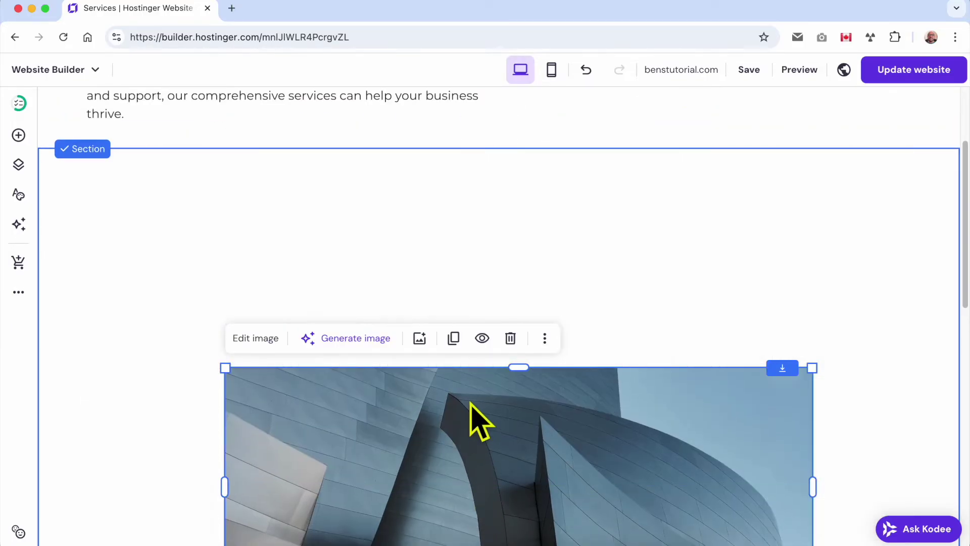
{"action": "left_click_drag", "start_coordinate": [477, 423], "coordinate": [471, 493]}
{"action": "left_click_drag", "start_coordinate": [471, 440], "coordinate": [478, 238]}
{"action": "left_click_drag", "start_coordinate": [489, 511], "coordinate": [482, 320]}
{"action": "left_click", "coordinate": [227, 221]}
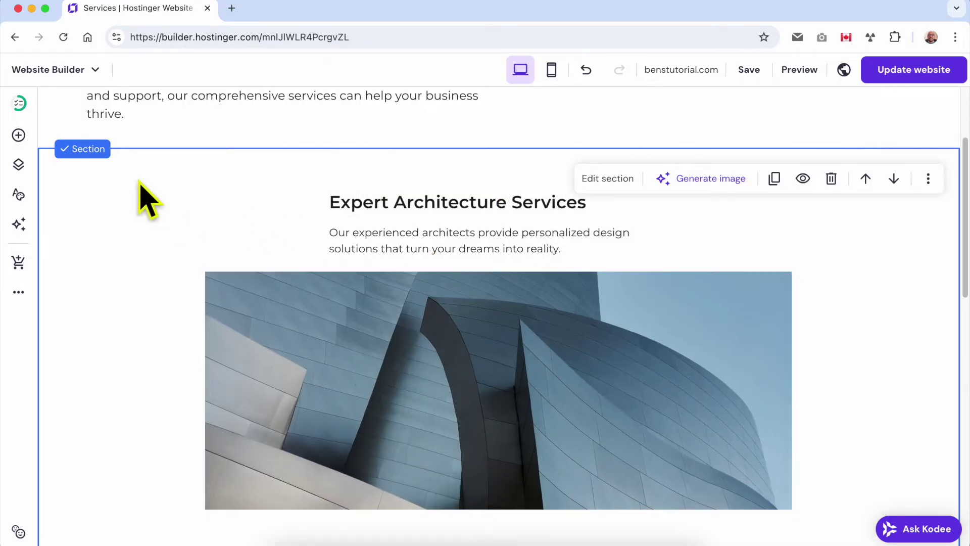
Add a Button element in the empty space below the enlarged image and adjust its size.
{"action": "scroll", "coordinate": [461, 433], "scroll_direction": "down", "scroll_amount": 3}
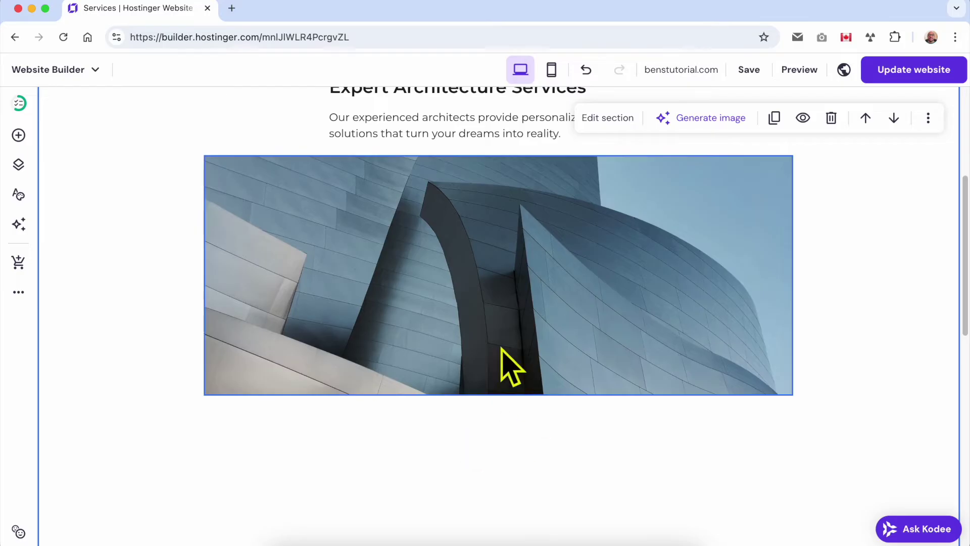
{"action": "left_click", "coordinate": [18, 135]}
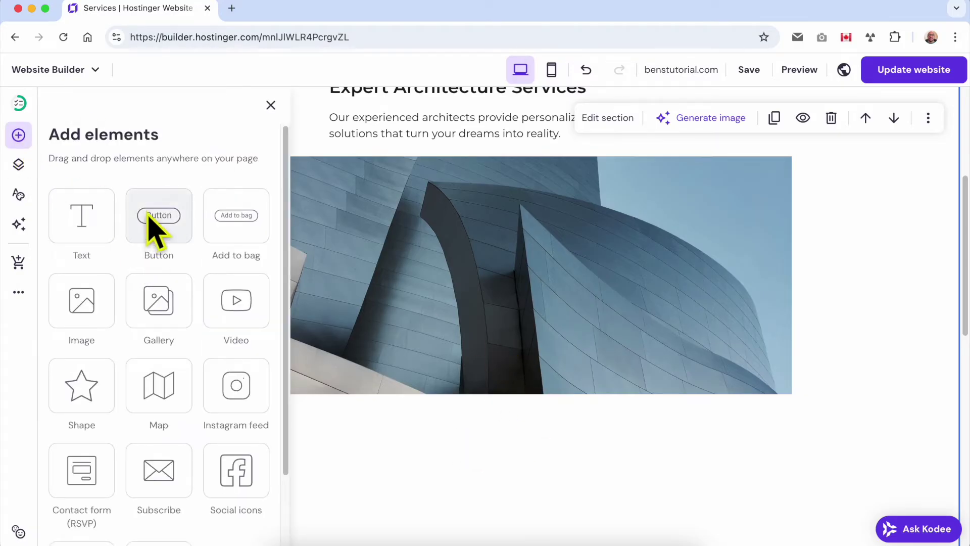
{"action": "left_click_drag", "start_coordinate": [149, 213], "coordinate": [440, 459]}
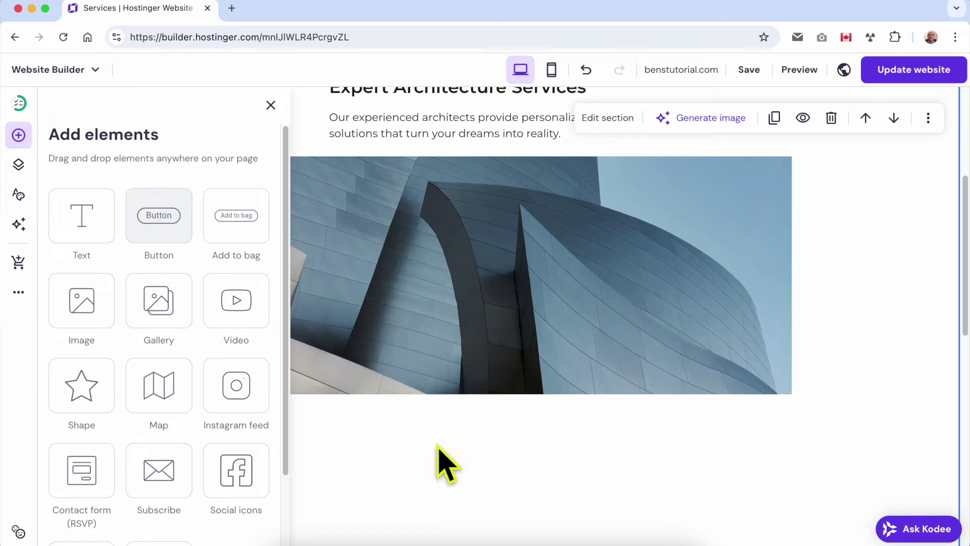
{"action": "left_click_drag", "start_coordinate": [437, 438], "coordinate": [331, 397]}
{"action": "left_click_drag", "start_coordinate": [428, 397], "coordinate": [427, 448]}
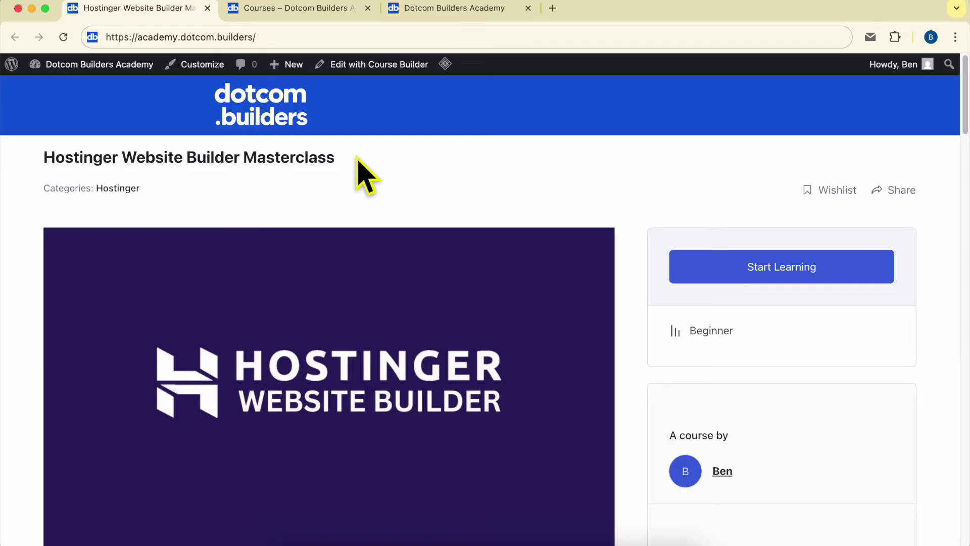
Switch to the Dotcom Builders Academy site and review the Hostinger Website Builder Masterclass description and course content, expanding Editing Page Content.
{"action": "scroll", "coordinate": [358, 159], "scroll_direction": "down", "scroll_amount": 10}
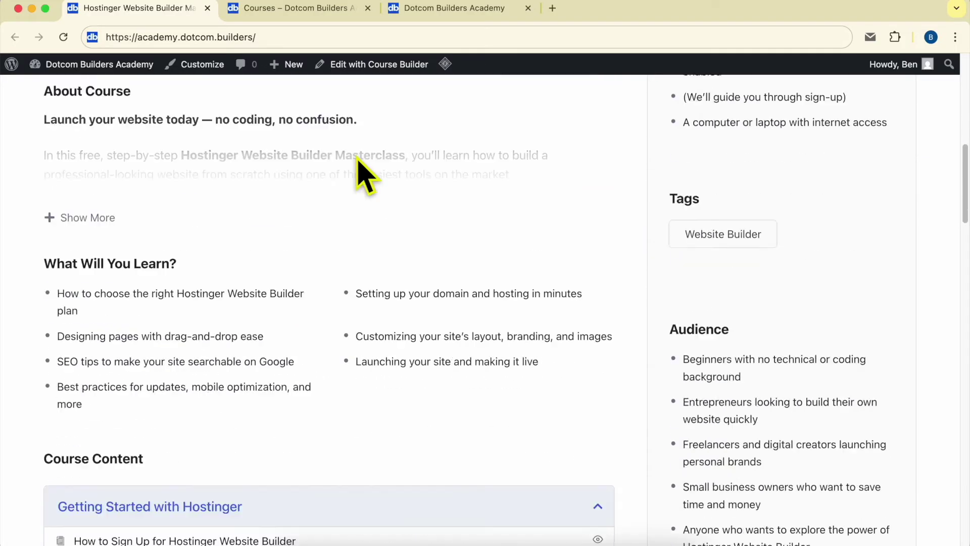
{"action": "scroll", "coordinate": [91, 267], "scroll_direction": "down", "scroll_amount": 2}
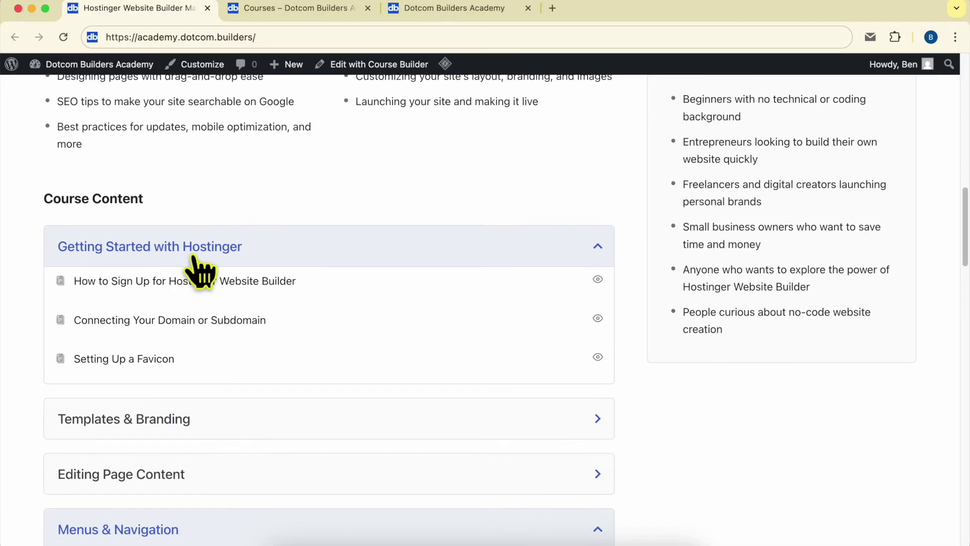
{"action": "scroll", "coordinate": [245, 267], "scroll_direction": "down", "scroll_amount": 5}
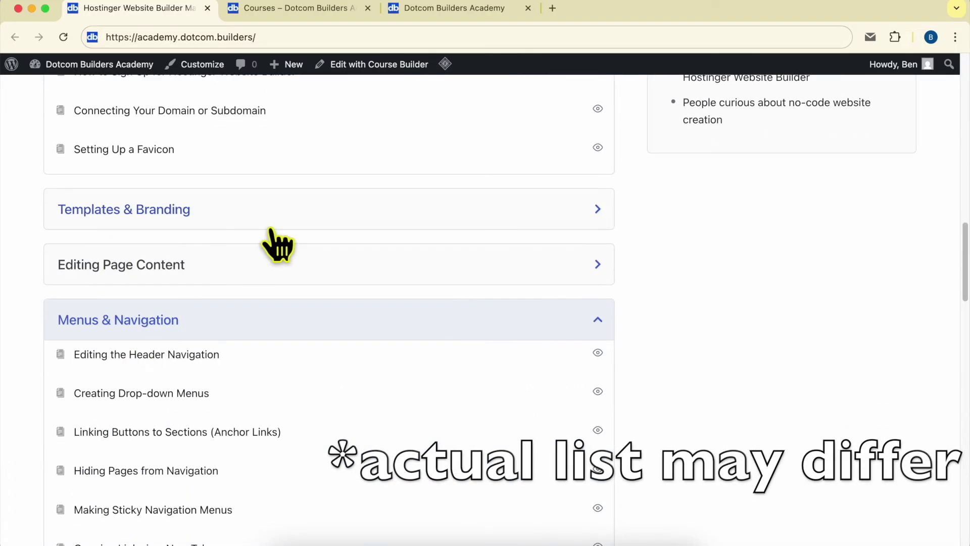
{"action": "scroll", "coordinate": [277, 245], "scroll_direction": "down", "scroll_amount": 2}
{"action": "scroll", "coordinate": [116, 237], "scroll_direction": "up", "scroll_amount": 1}
{"action": "left_click", "coordinate": [161, 174]}
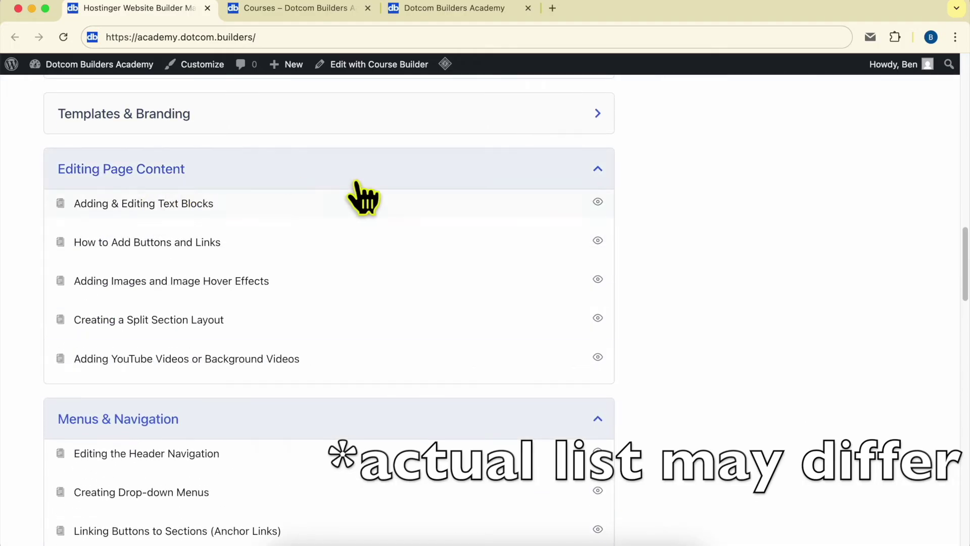
{"action": "scroll", "coordinate": [237, 313], "scroll_direction": "down", "scroll_amount": 10}
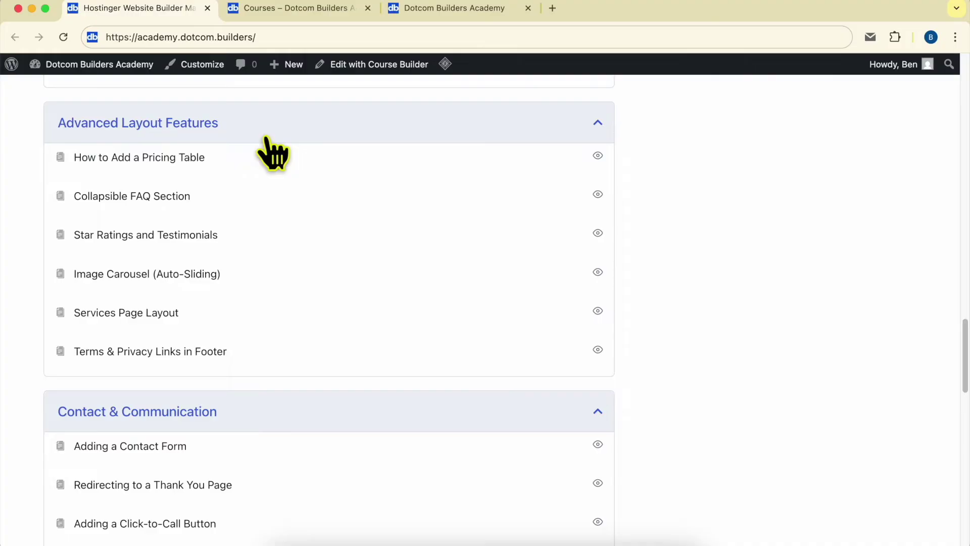
{"action": "scroll", "coordinate": [267, 138], "scroll_direction": "down", "scroll_amount": 6}
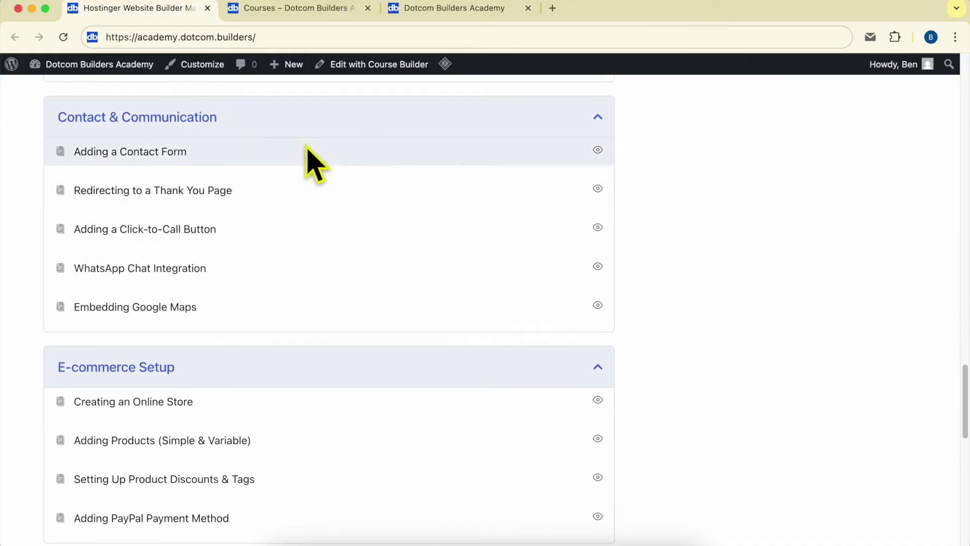
{"action": "scroll", "coordinate": [192, 321], "scroll_direction": "down", "scroll_amount": 6}
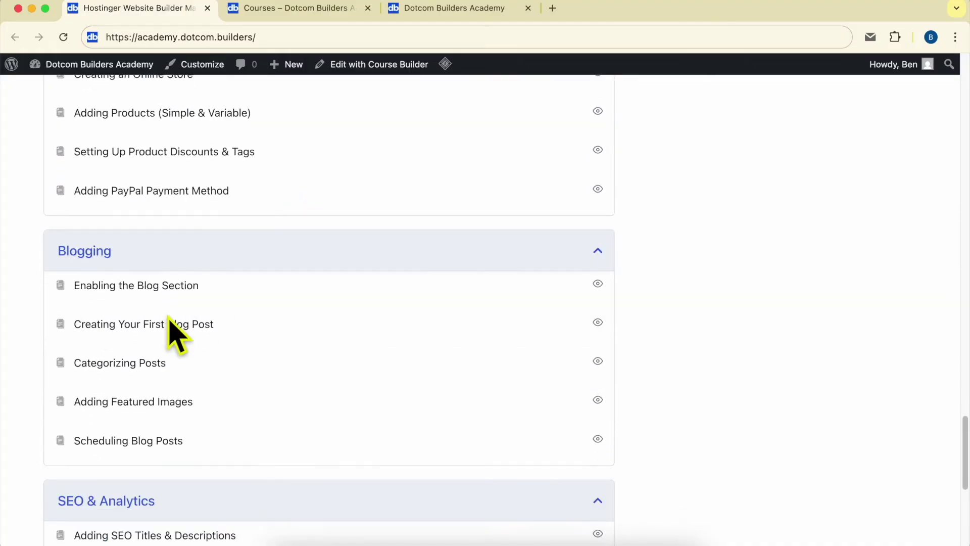
{"action": "scroll", "coordinate": [192, 316], "scroll_direction": "down", "scroll_amount": 6}
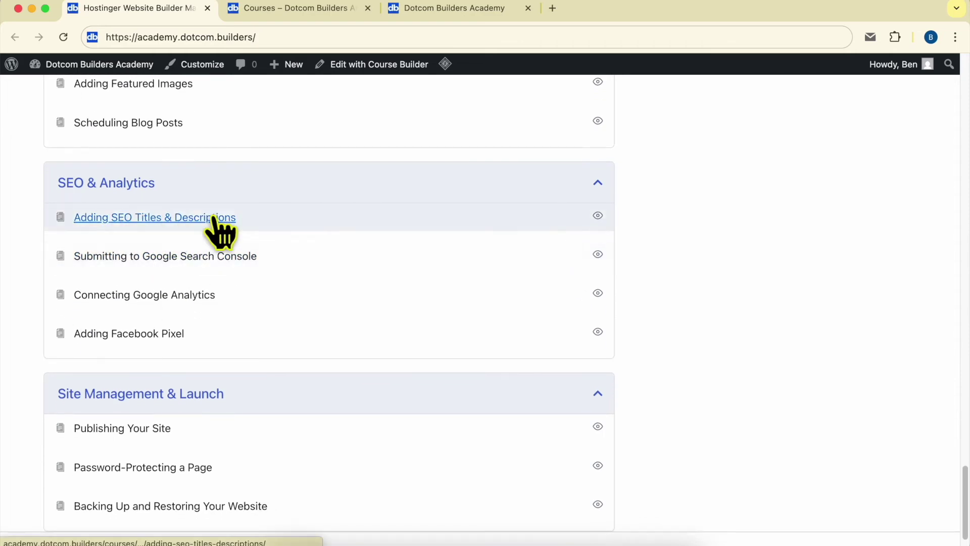
{"action": "scroll", "coordinate": [172, 232], "scroll_direction": "down", "scroll_amount": 1}
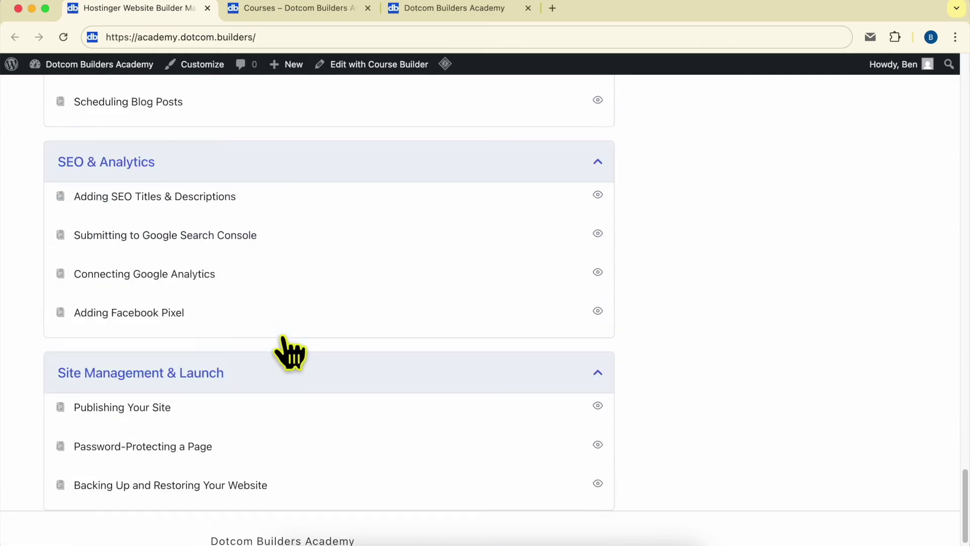
{"action": "scroll", "coordinate": [389, 354], "scroll_direction": "up", "scroll_amount": 20}
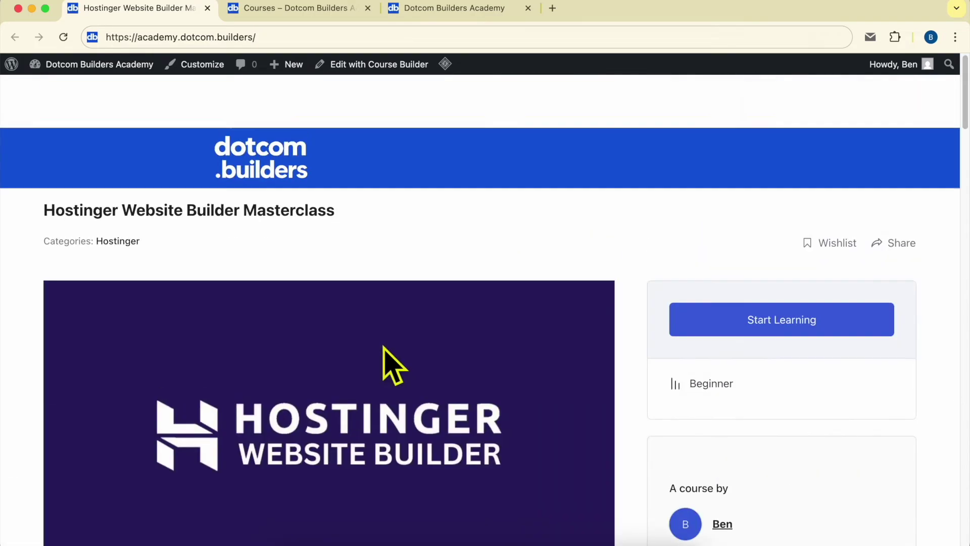
View the academy's course catalogue, and examine the Join Dotcom Builders Academy page and its address.
{"action": "left_click", "coordinate": [287, 9]}
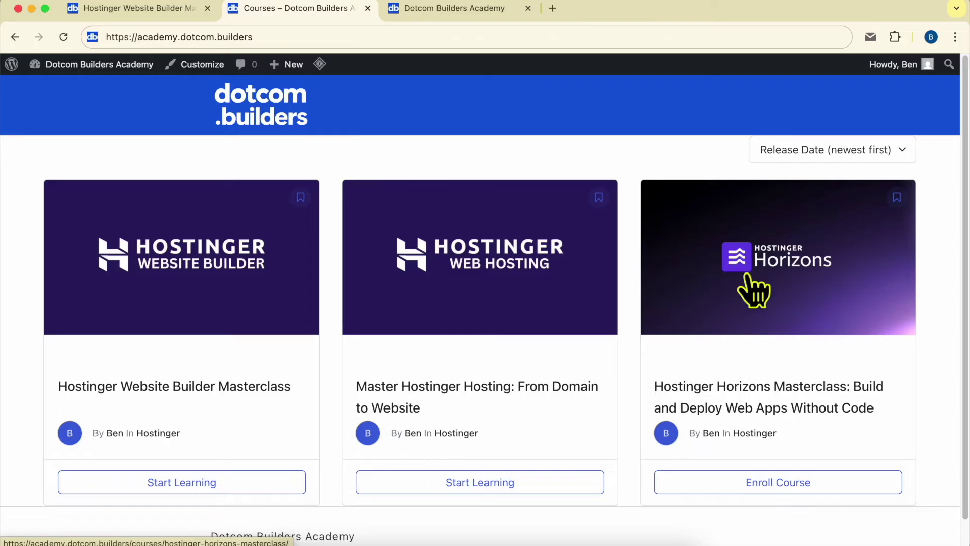
{"action": "left_click", "coordinate": [427, 9]}
{"action": "left_click_drag", "start_coordinate": [123, 37], "coordinate": [374, 32]}
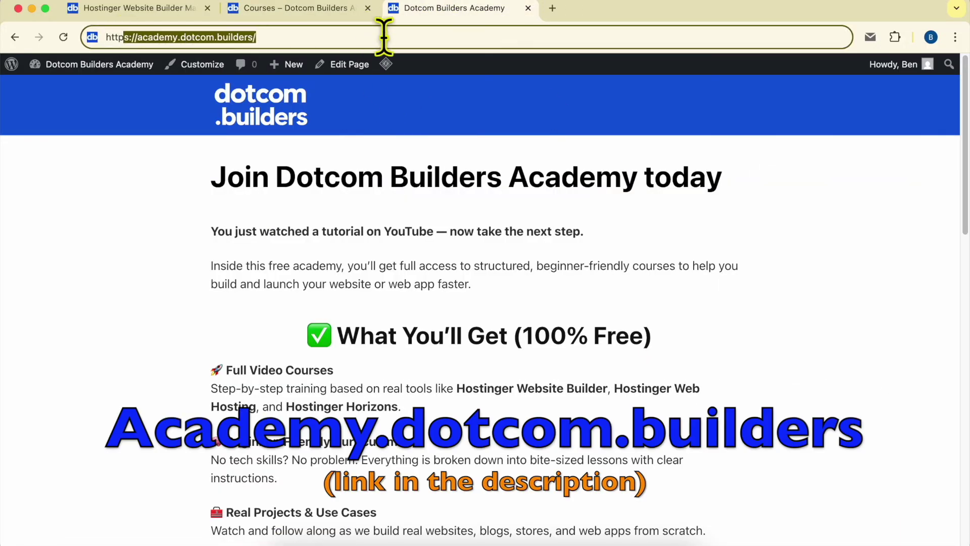
{"action": "scroll", "coordinate": [569, 271], "scroll_direction": "down", "scroll_amount": 15}
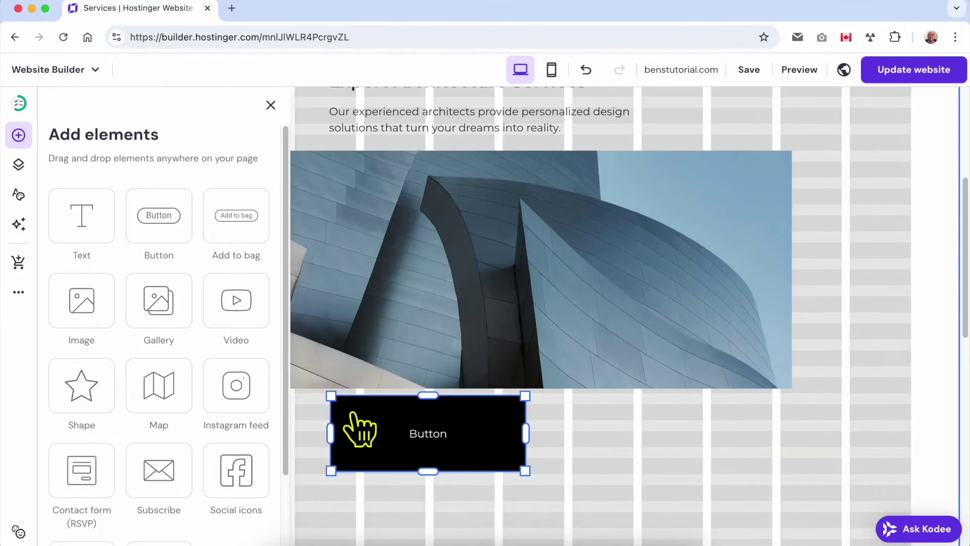
In Hostinger Website Builder, make the new button slimmer, centre it below the image, and set its text to CHECK MY SERVICE.
{"action": "left_click", "coordinate": [359, 427]}
{"action": "left_click_drag", "start_coordinate": [426, 395], "coordinate": [504, 444]}
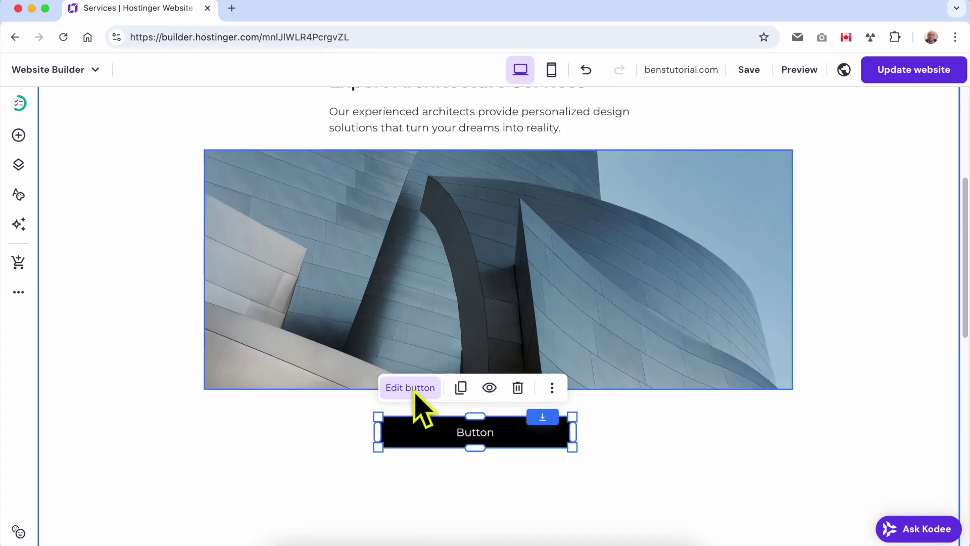
{"action": "left_click", "coordinate": [417, 394]}
{"action": "double_click", "coordinate": [672, 355]}
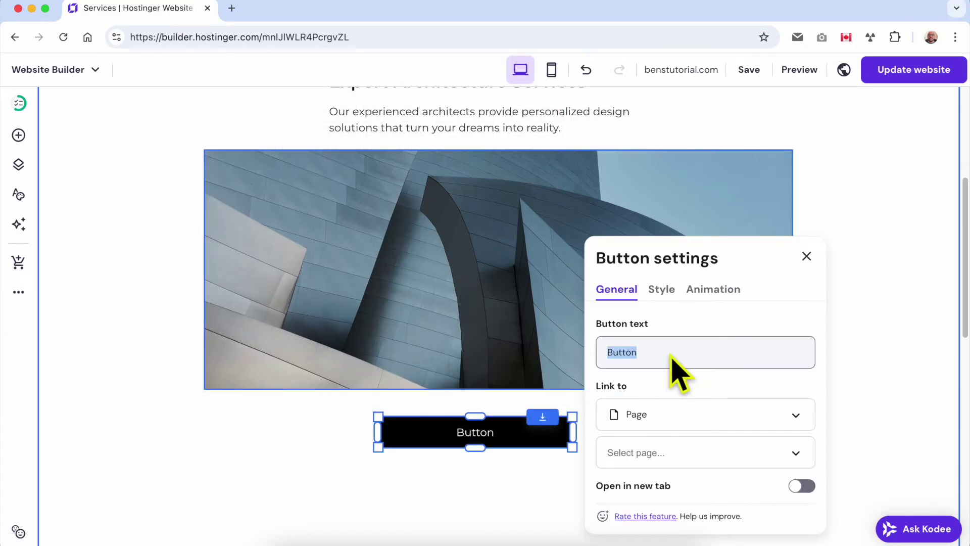
{"action": "type", "text": "CLI"}
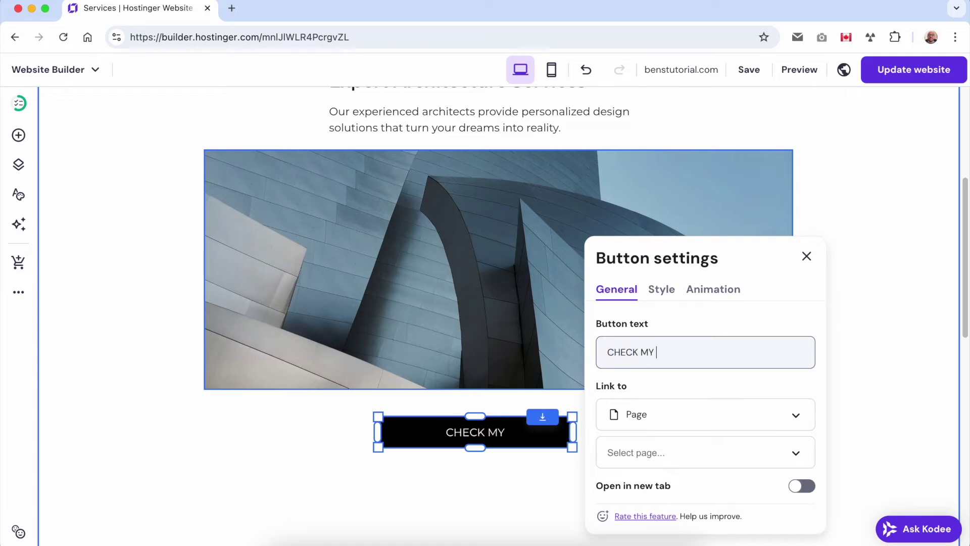
Examine the link types available for the CHECK MY SERVICE button, keeping Page as the type.
{"action": "left_click", "coordinate": [682, 418]}
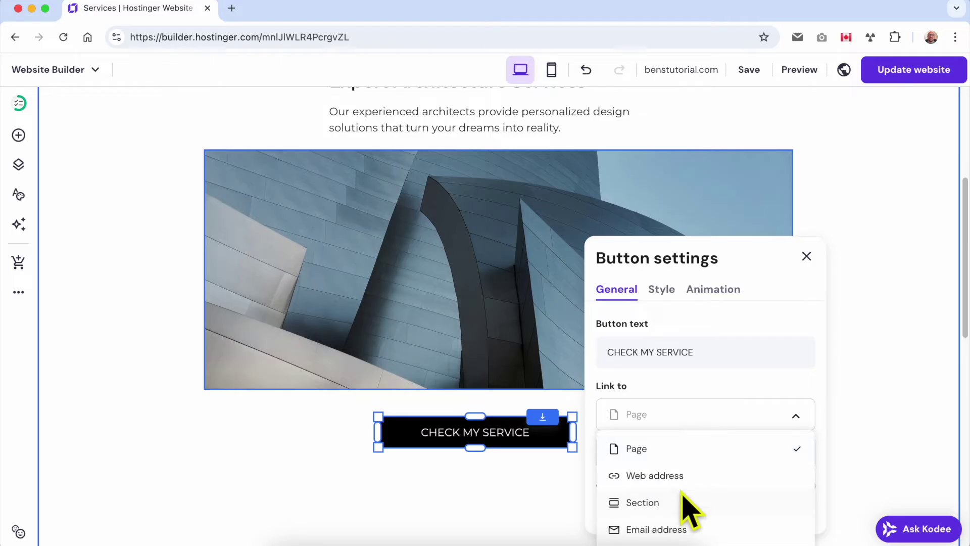
{"action": "left_click", "coordinate": [719, 403]}
{"action": "scroll", "coordinate": [727, 419], "scroll_direction": "down", "scroll_amount": 3}
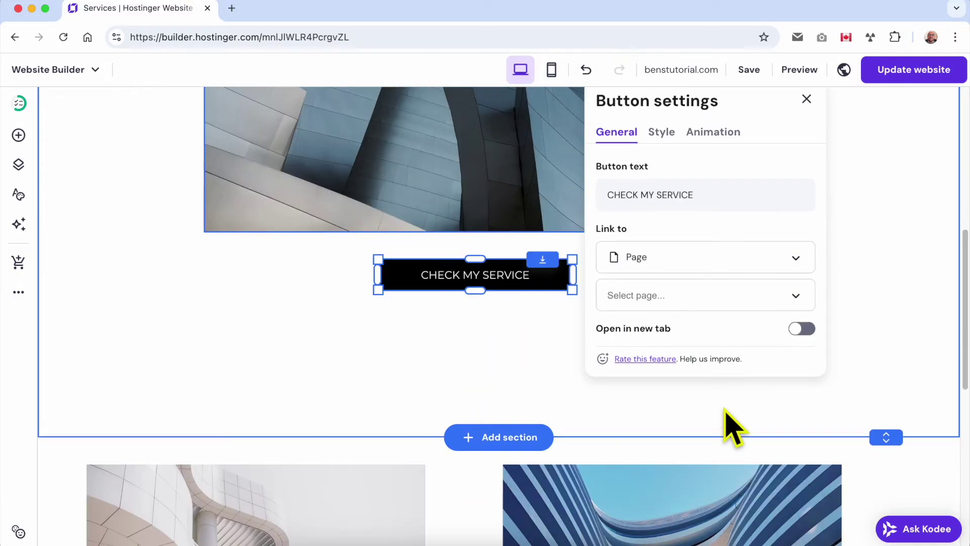
Link the CHECK MY SERVICE button to the Store page and set its text size to 20.
{"action": "left_click", "coordinate": [724, 303]}
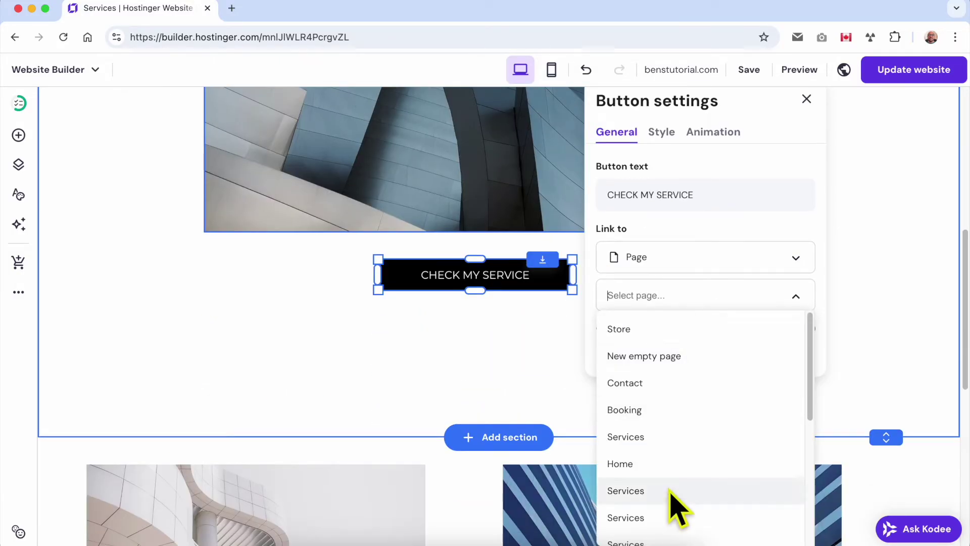
{"action": "left_click", "coordinate": [631, 335]}
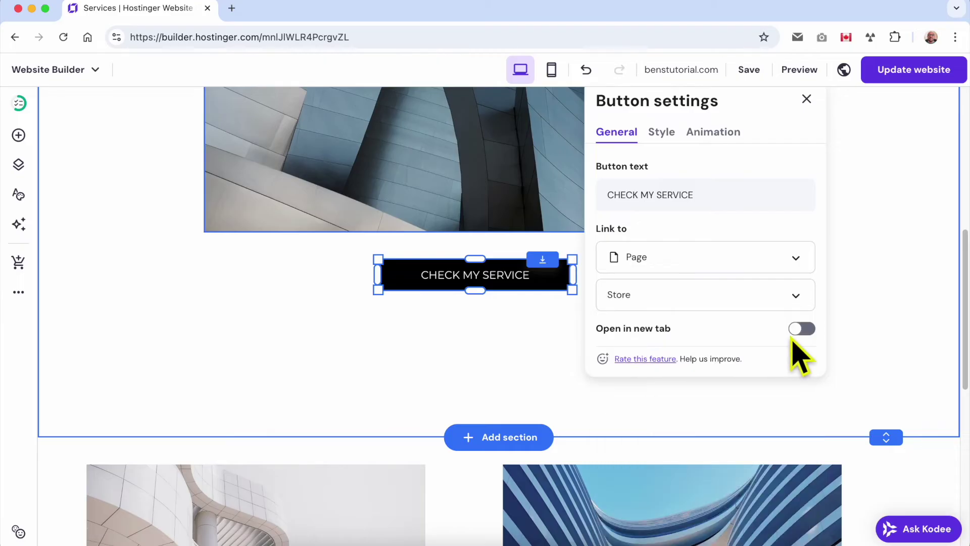
{"action": "left_click", "coordinate": [666, 133]}
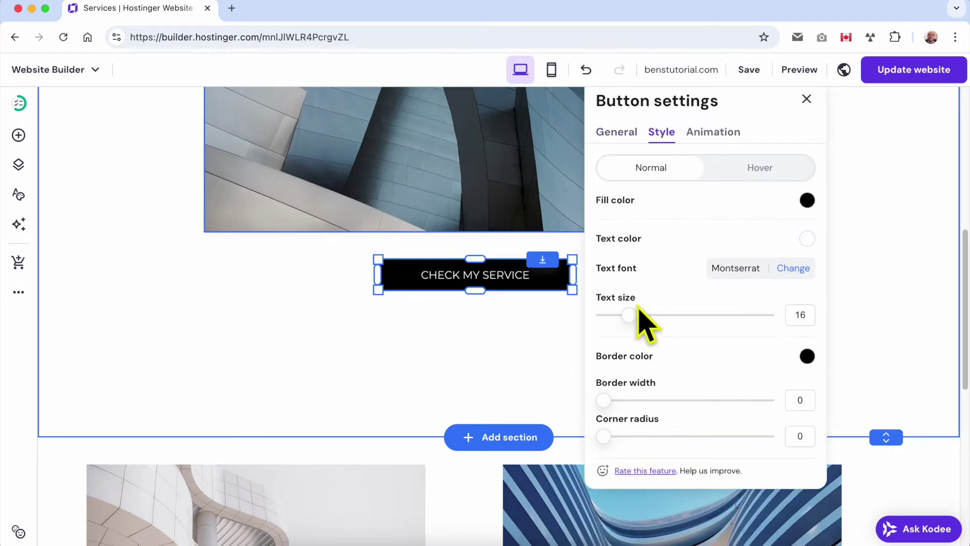
{"action": "mouse_move", "coordinate": [634, 314]}
{"action": "left_mouse_down"}
{"action": "mouse_move", "coordinate": [674, 314]}
{"action": "mouse_move", "coordinate": [632, 314]}
{"action": "mouse_move", "coordinate": [646, 314]}
{"action": "left_mouse_up"}
Set the CHECK MY SERVICE button's text colour to white and its fill colour to yellow.
{"action": "left_click", "coordinate": [806, 241]}
{"action": "left_click", "coordinate": [854, 325]}
{"action": "left_click_drag", "start_coordinate": [916, 343], "coordinate": [788, 392]}
{"action": "left_click", "coordinate": [806, 200]}
{"action": "left_click", "coordinate": [809, 388]}
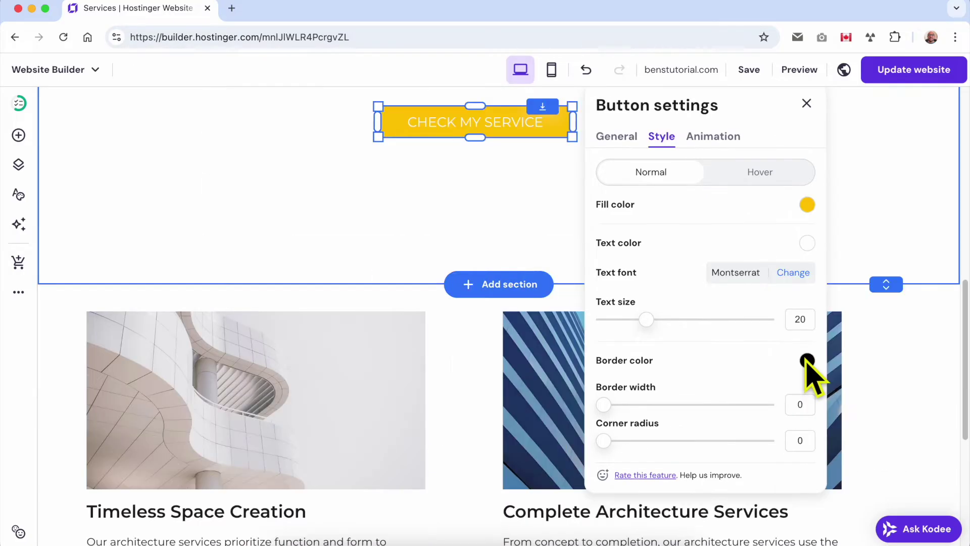
Give the CHECK MY SERVICE button a thin black border and centre it below the section's image.
{"action": "left_click", "coordinate": [807, 360]}
{"action": "left_click", "coordinate": [712, 384]}
{"action": "left_click_drag", "start_coordinate": [603, 404], "coordinate": [652, 405]}
{"action": "left_click", "coordinate": [500, 210]}
{"action": "scroll", "coordinate": [567, 243], "scroll_direction": "up", "scroll_amount": 6}
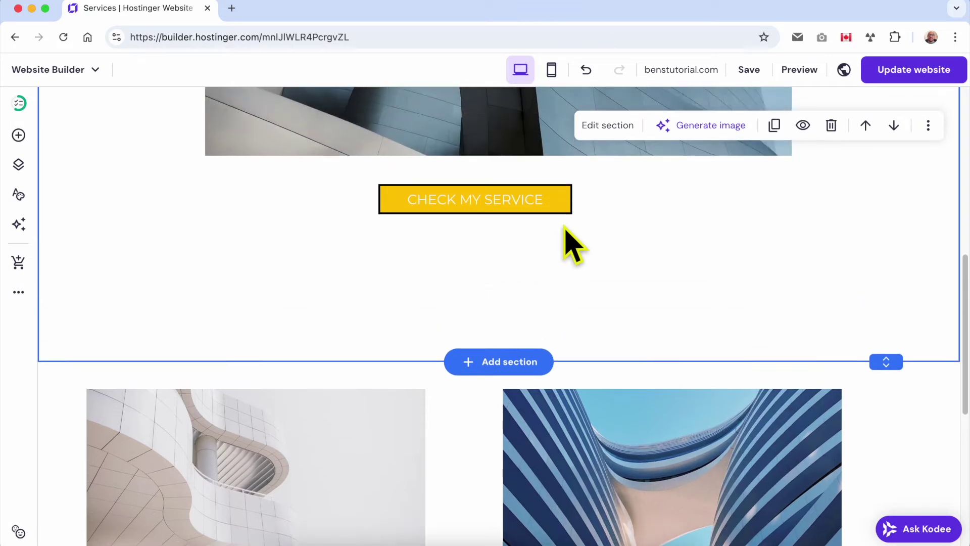
{"action": "left_click", "coordinate": [551, 437]}
{"action": "scroll", "coordinate": [509, 374], "scroll_direction": "up", "scroll_amount": 1}
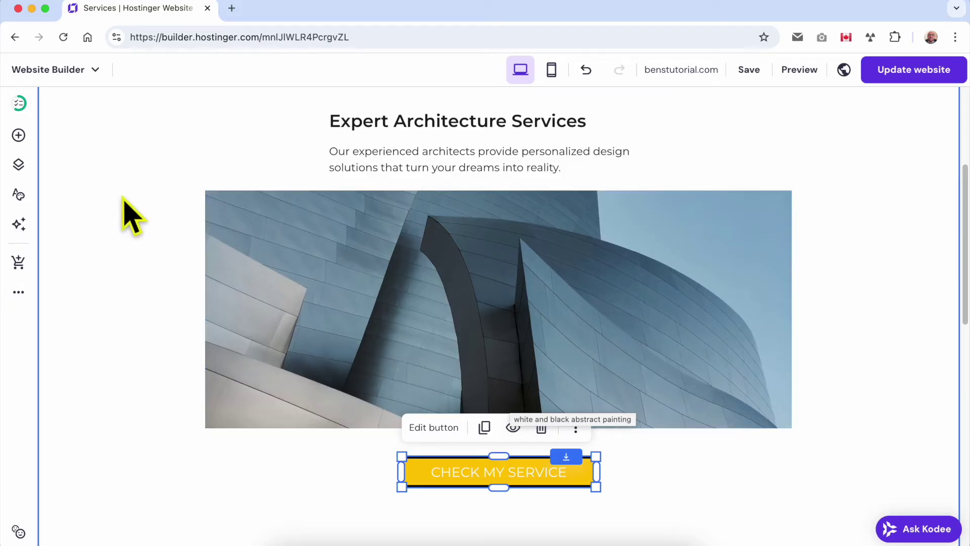
Start an AI-generated new page with the description "create a services page that showcases my plumbing services.".
{"action": "left_click", "coordinate": [19, 165]}
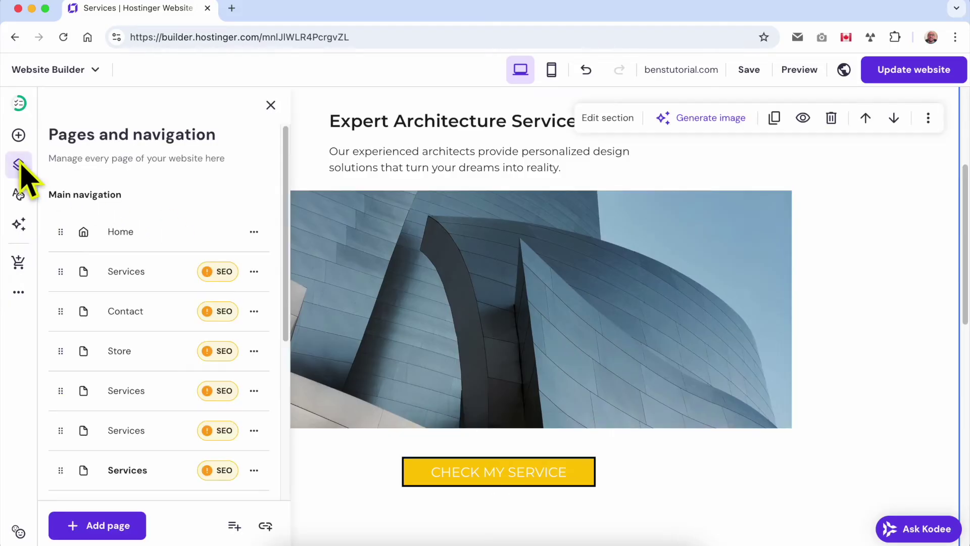
{"action": "left_click", "coordinate": [91, 528]}
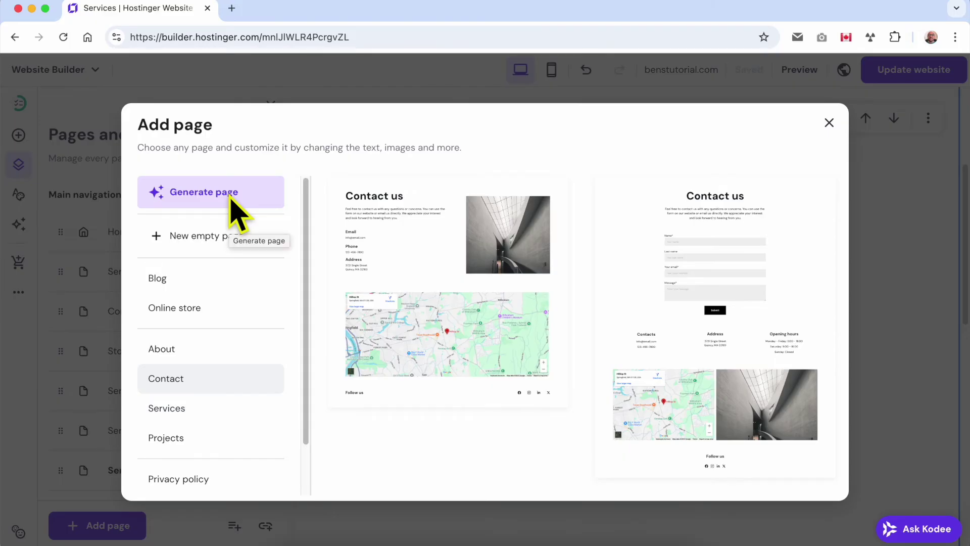
{"action": "left_click", "coordinate": [233, 211]}
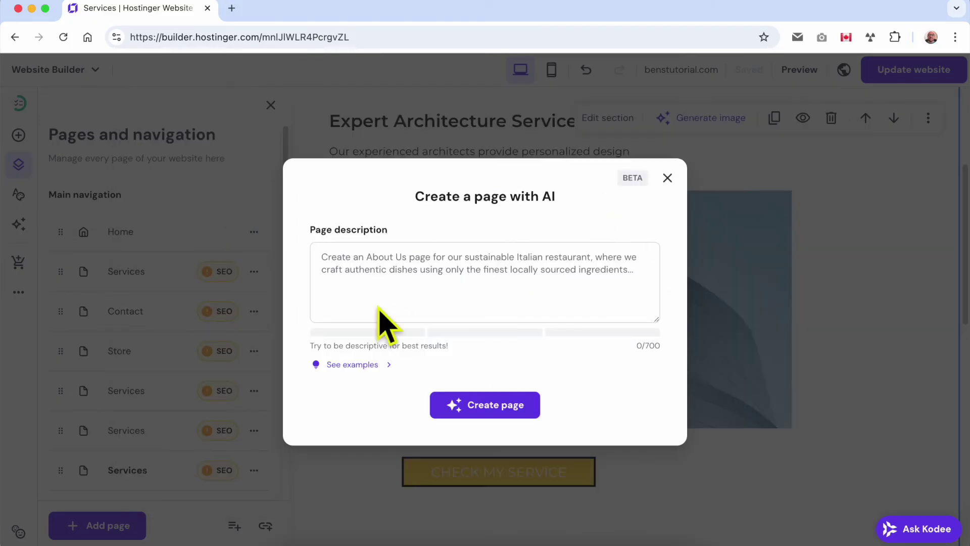
{"action": "left_click", "coordinate": [427, 287]}
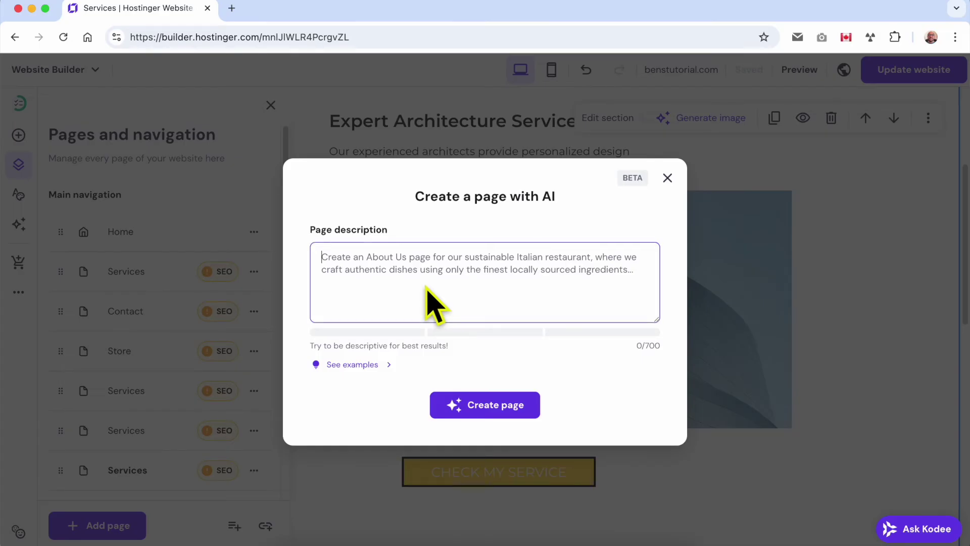
{"action": "type", "text": "create a services page"}
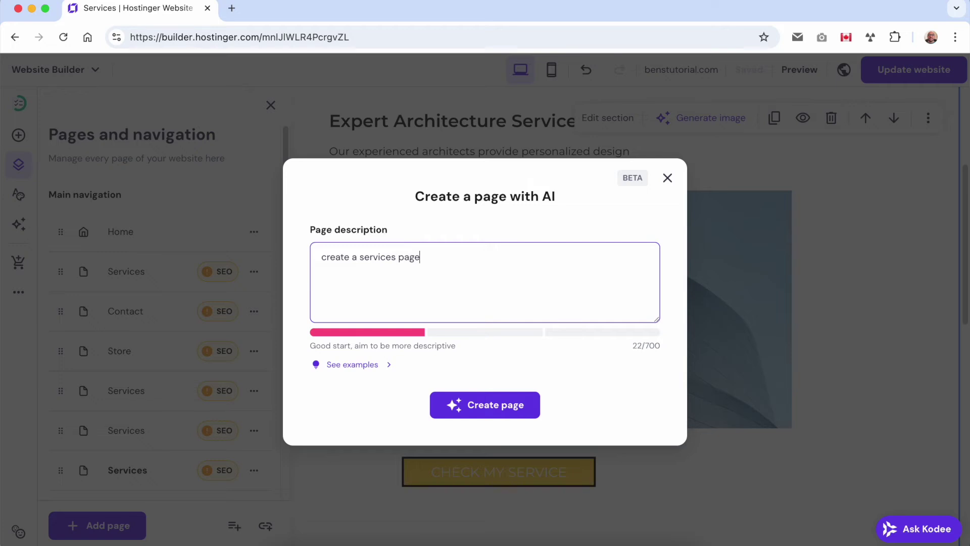
{"action": "type", "text": "that showcases my plumbing services"}
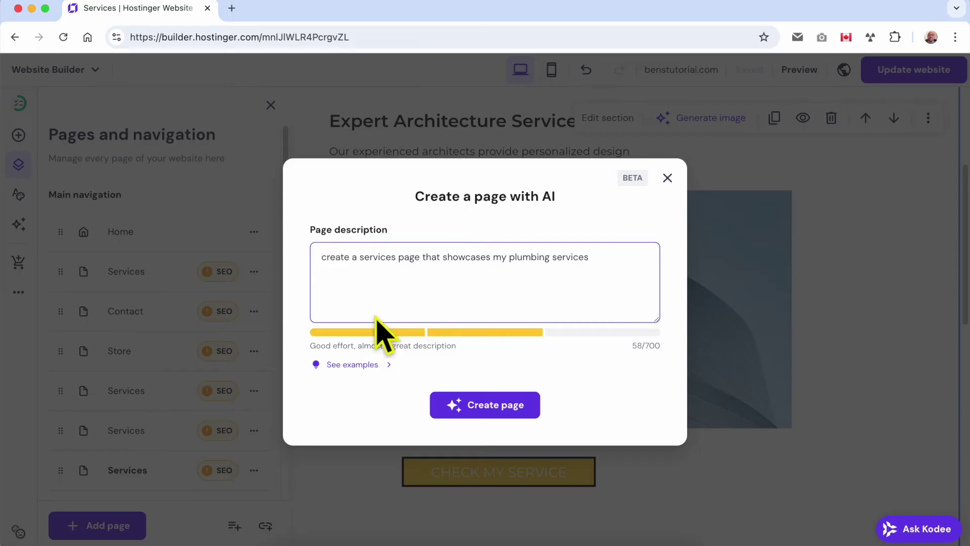
{"action": "triple_click", "coordinate": [340, 348]}
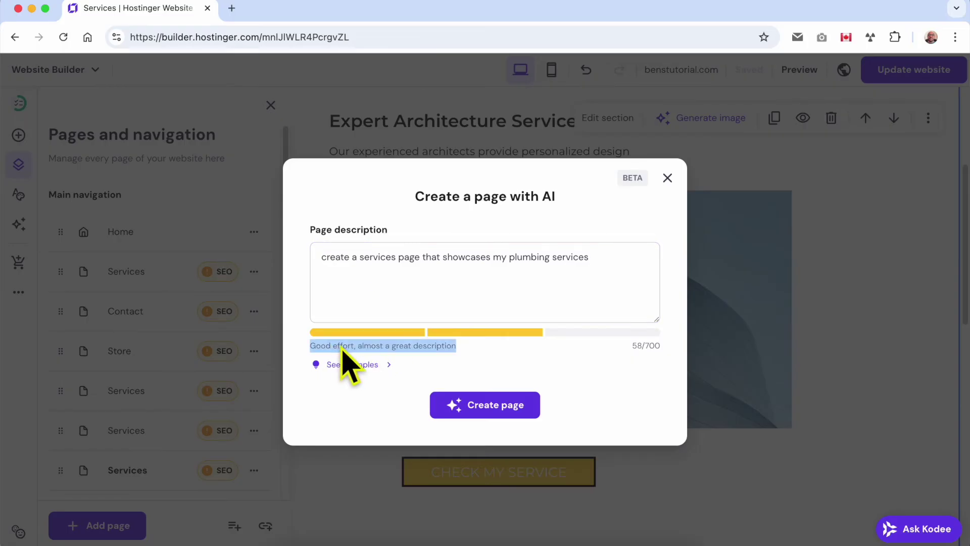
{"action": "left_click", "coordinate": [617, 279]}
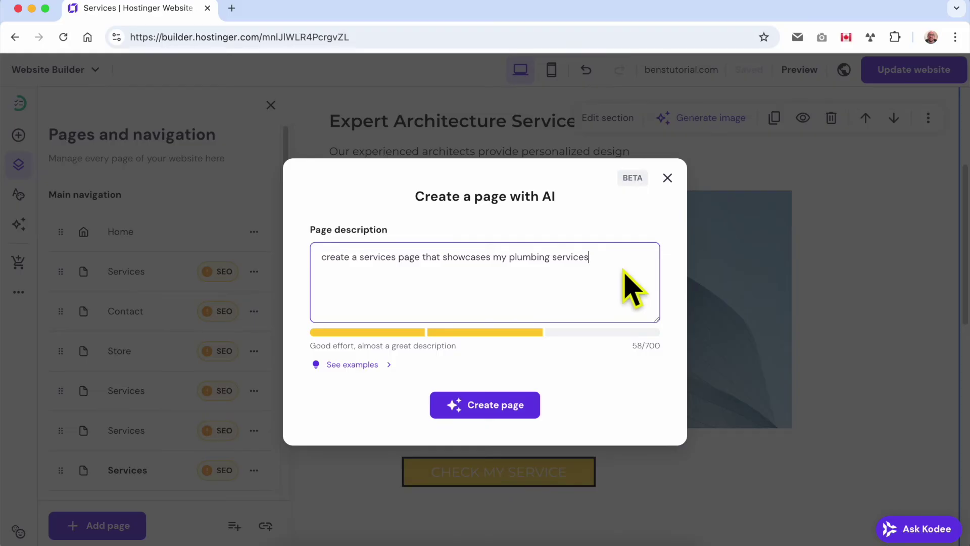
{"action": "type", "text": "."}
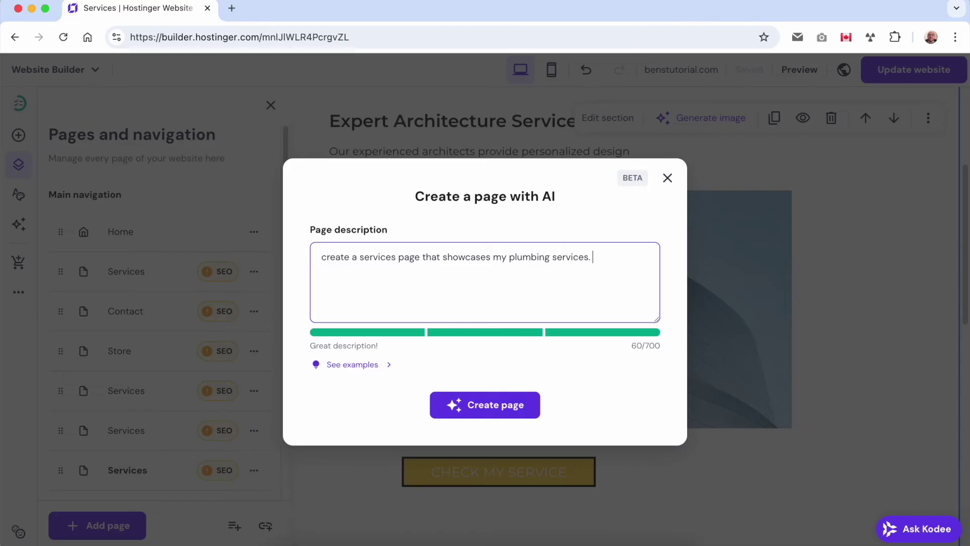
Read the coffee shop and fashion brand example descriptions, and generate the page from the plumbing description.
{"action": "left_click", "coordinate": [344, 366]}
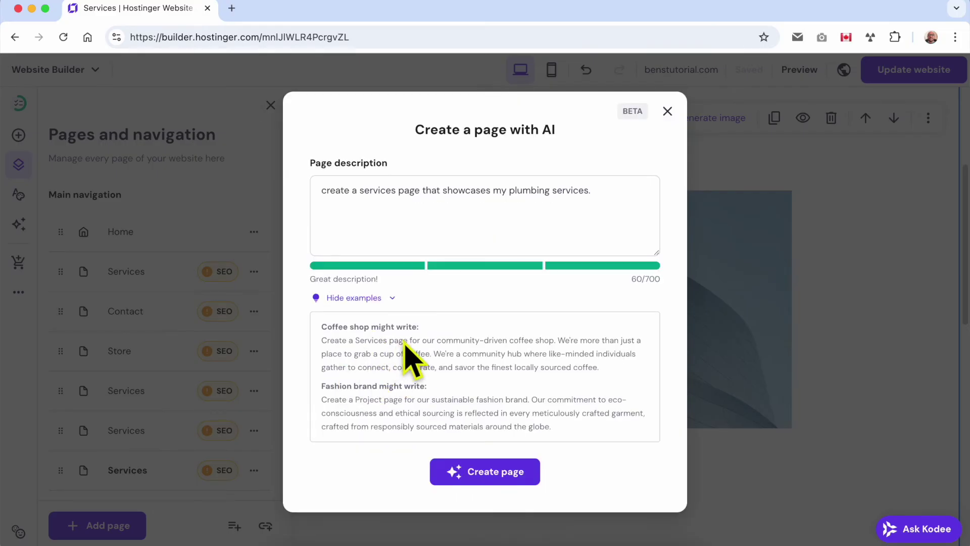
{"action": "triple_click", "coordinate": [348, 348]}
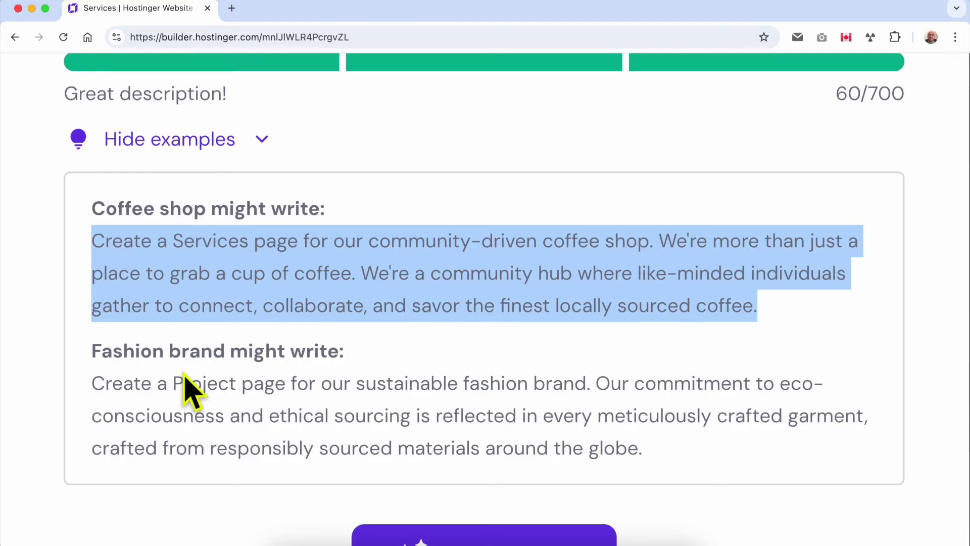
{"action": "triple_click", "coordinate": [113, 409]}
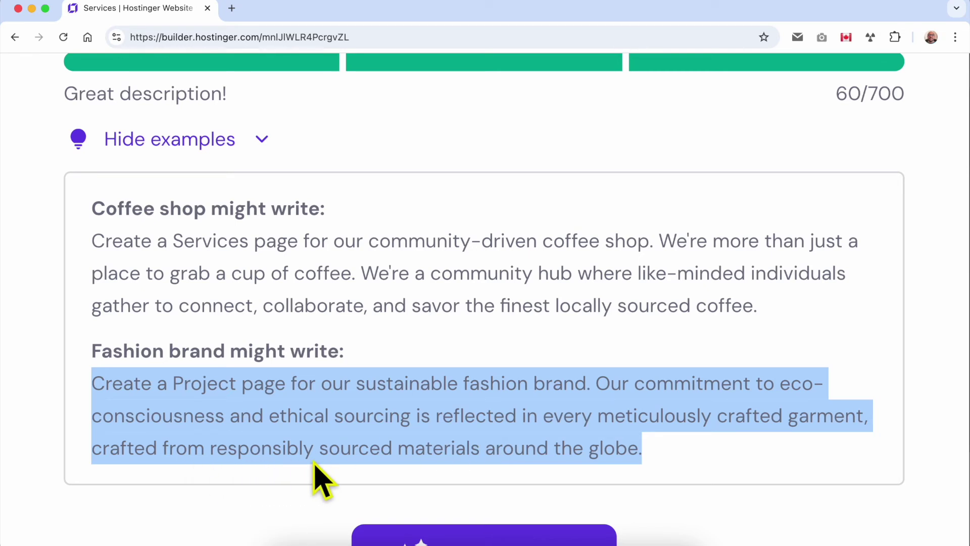
{"action": "left_click", "coordinate": [675, 455]}
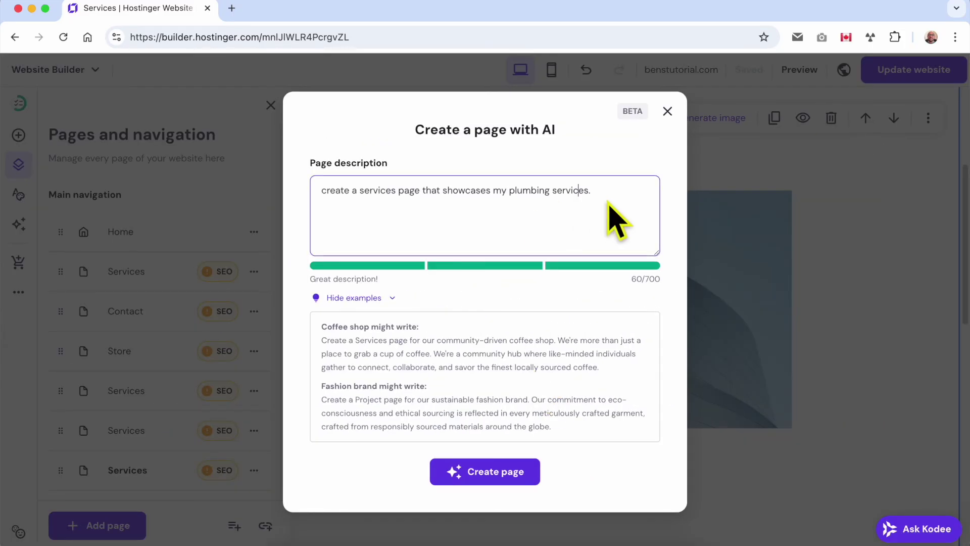
{"action": "left_click", "coordinate": [615, 198]}
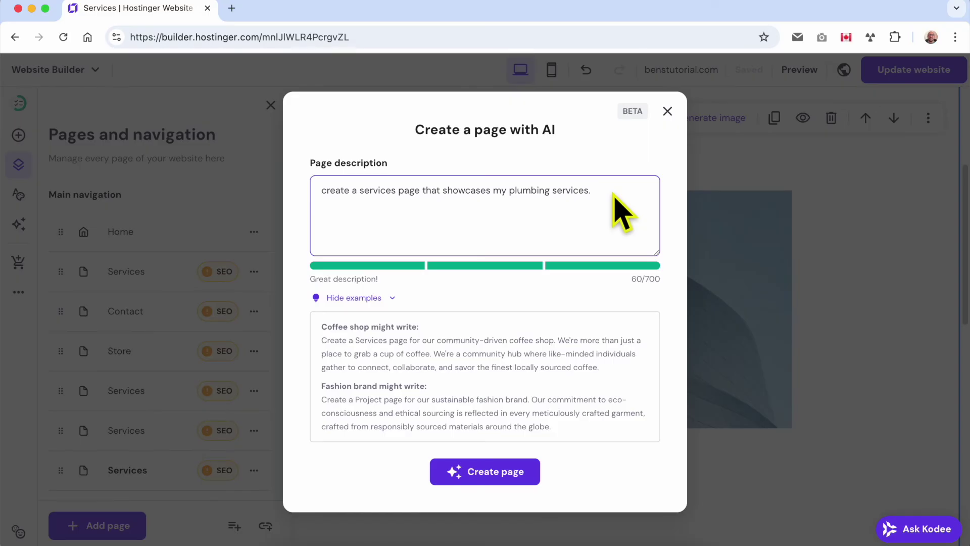
{"action": "left_click", "coordinate": [486, 472]}
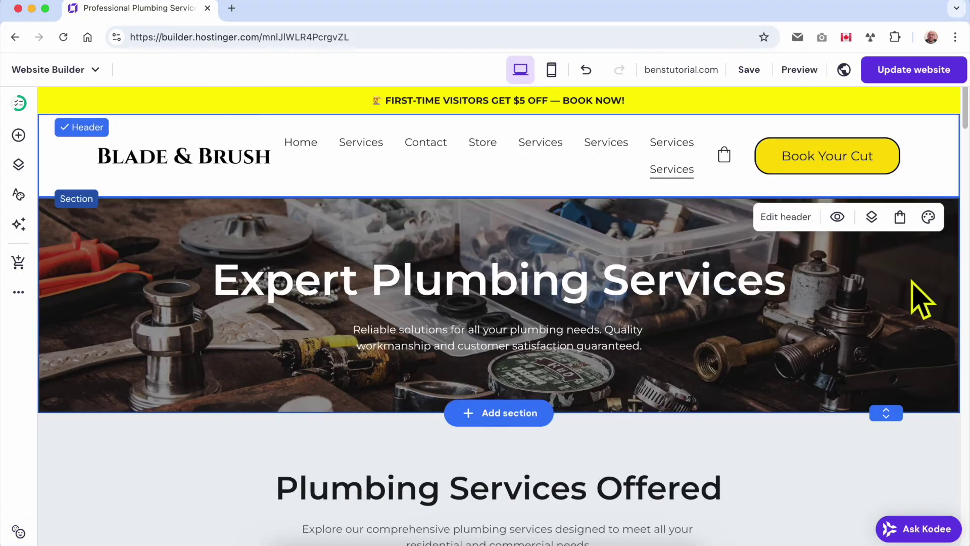
Review the generated page's hero, Plumbing Services Offered and Plumbing Services sections, including the Drain Cleaning and Emergency Repairs images.
{"action": "scroll", "coordinate": [920, 300], "scroll_direction": "down", "scroll_amount": 2}
{"action": "scroll", "coordinate": [922, 301], "scroll_direction": "down", "scroll_amount": 5}
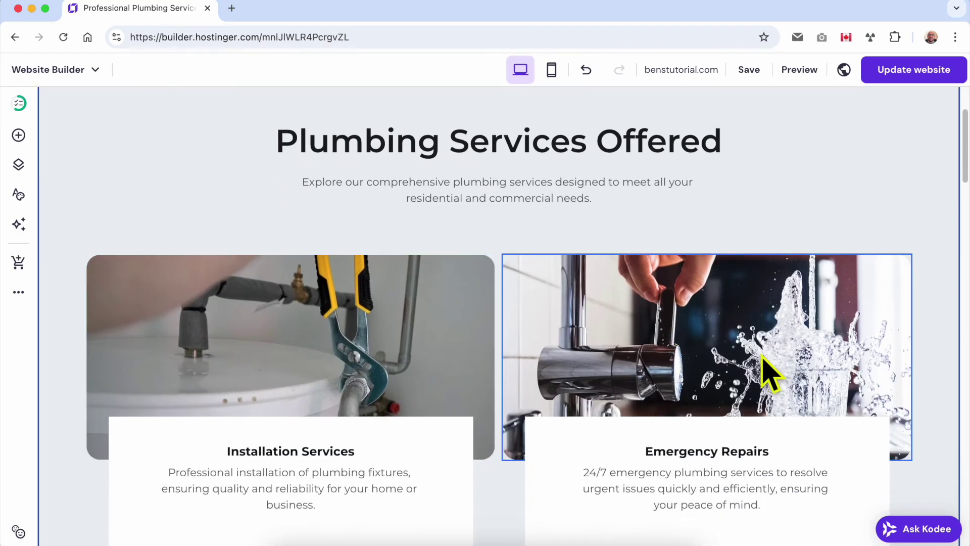
{"action": "scroll", "coordinate": [692, 386], "scroll_direction": "down", "scroll_amount": 12}
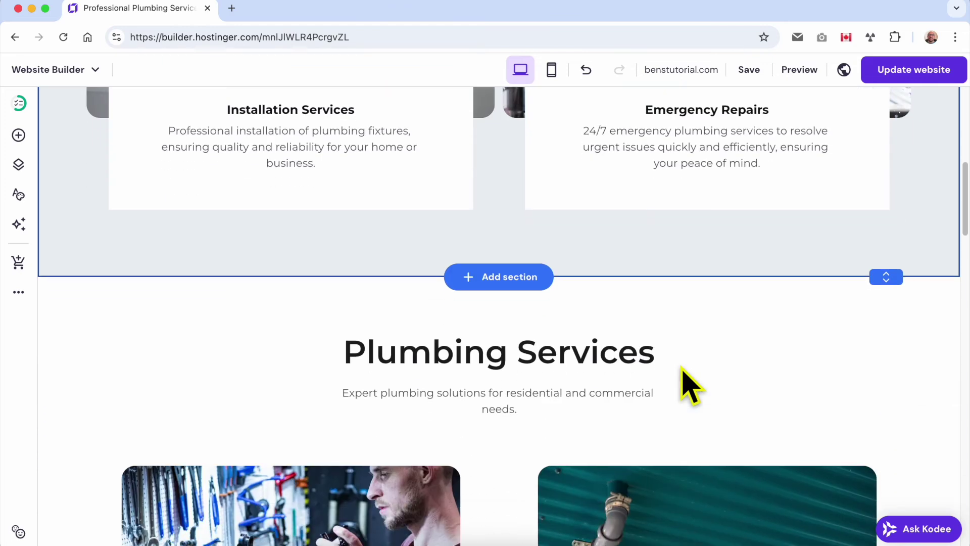
{"action": "scroll", "coordinate": [680, 363], "scroll_direction": "down", "scroll_amount": 2}
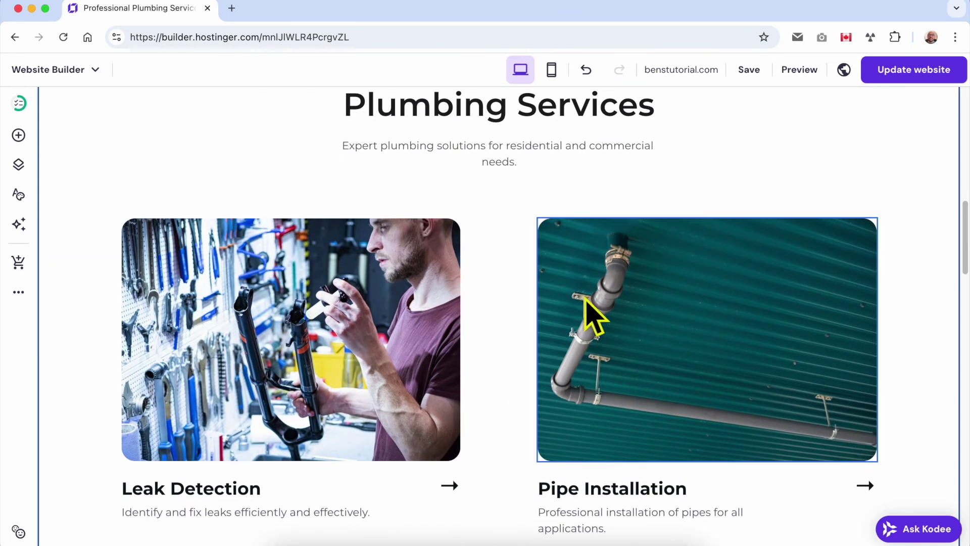
{"action": "scroll", "coordinate": [650, 369], "scroll_direction": "up", "scroll_amount": 3}
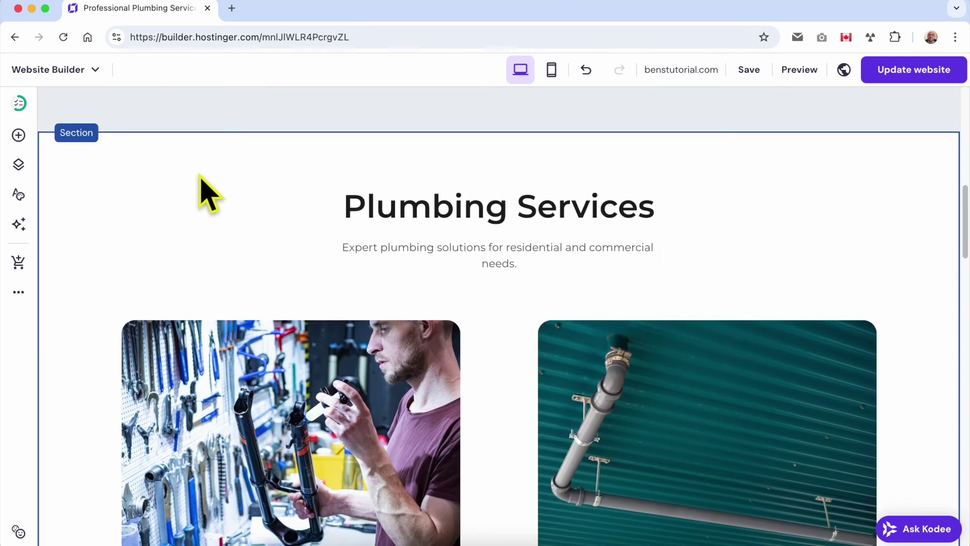
{"action": "scroll", "coordinate": [266, 281], "scroll_direction": "down", "scroll_amount": 3}
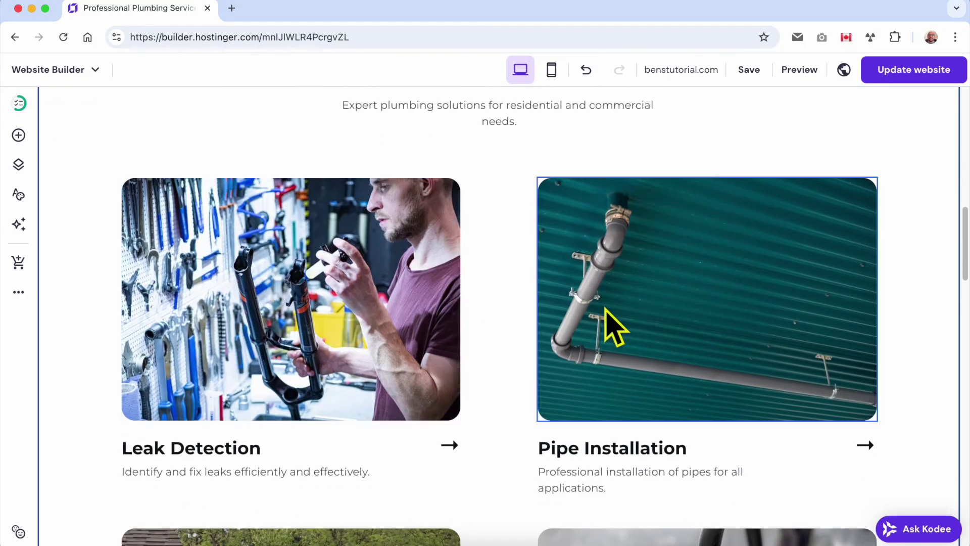
{"action": "scroll", "coordinate": [402, 401], "scroll_direction": "down", "scroll_amount": 5}
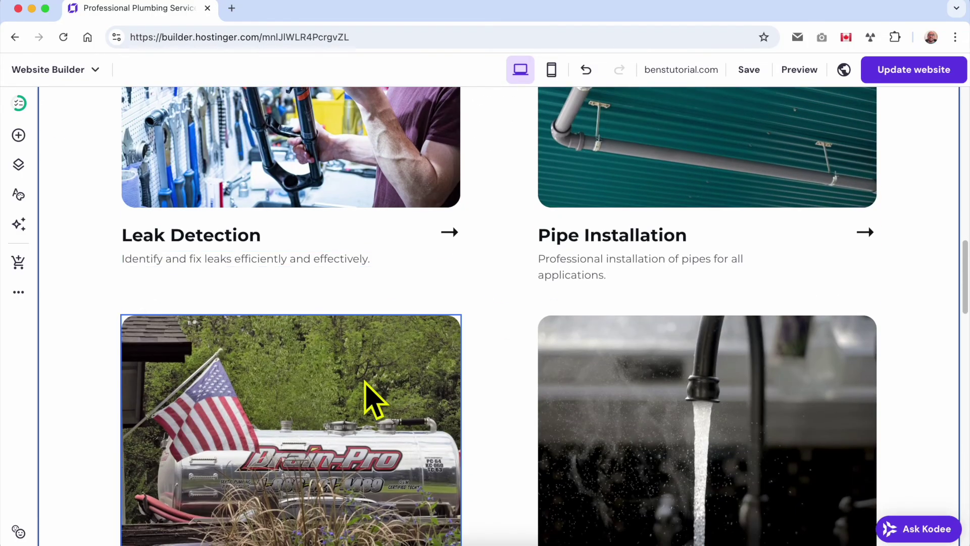
{"action": "scroll", "coordinate": [361, 371], "scroll_direction": "down", "scroll_amount": 3}
{"action": "left_click", "coordinate": [286, 280]}
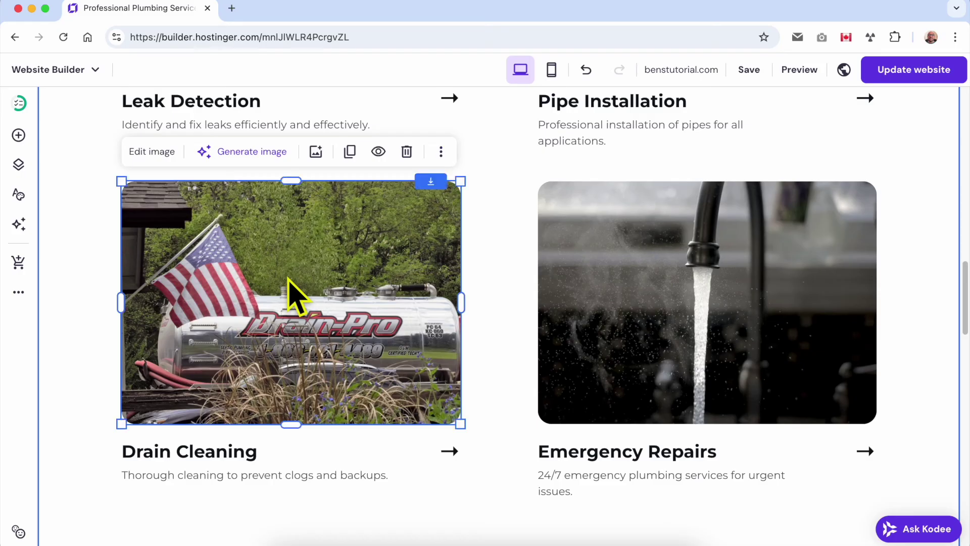
{"action": "left_click", "coordinate": [625, 288]}
{"action": "left_click", "coordinate": [344, 302]}
{"action": "scroll", "coordinate": [346, 315], "scroll_direction": "down", "scroll_amount": 5}
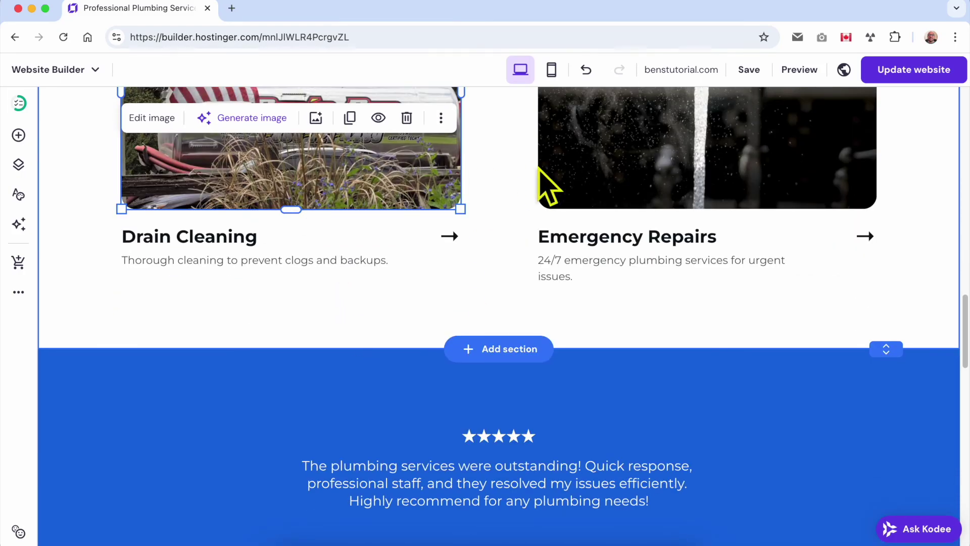
Examine the generated page's testimonial, the location section with its map, and the contact section with its service request form.
{"action": "scroll", "coordinate": [589, 264], "scroll_direction": "down", "scroll_amount": 5}
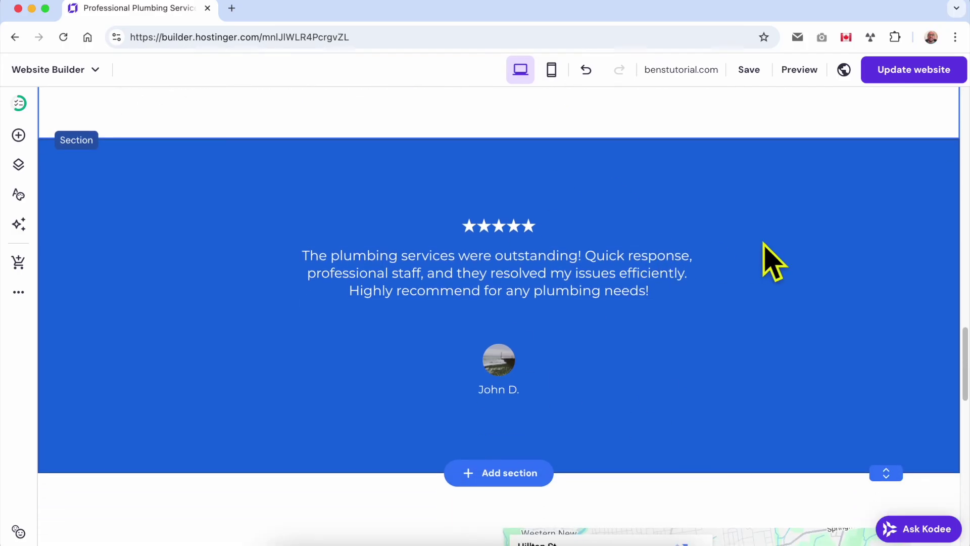
{"action": "scroll", "coordinate": [773, 261], "scroll_direction": "down", "scroll_amount": 8}
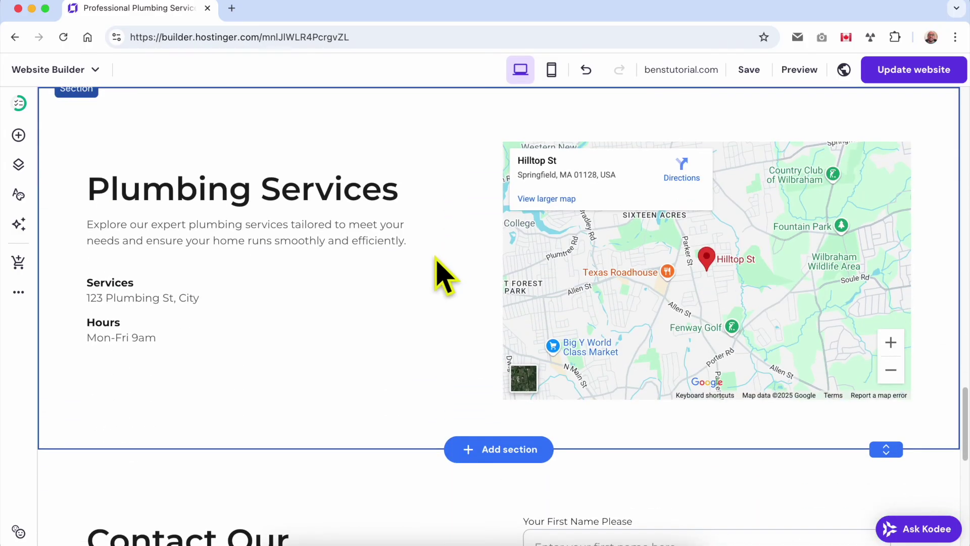
{"action": "scroll", "coordinate": [325, 256], "scroll_direction": "up", "scroll_amount": 1}
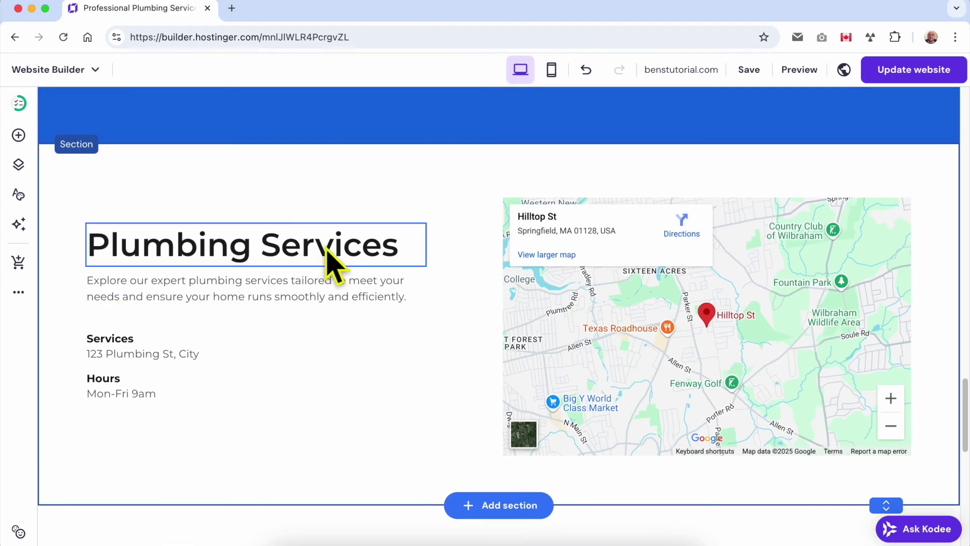
{"action": "scroll", "coordinate": [353, 261], "scroll_direction": "down", "scroll_amount": 1}
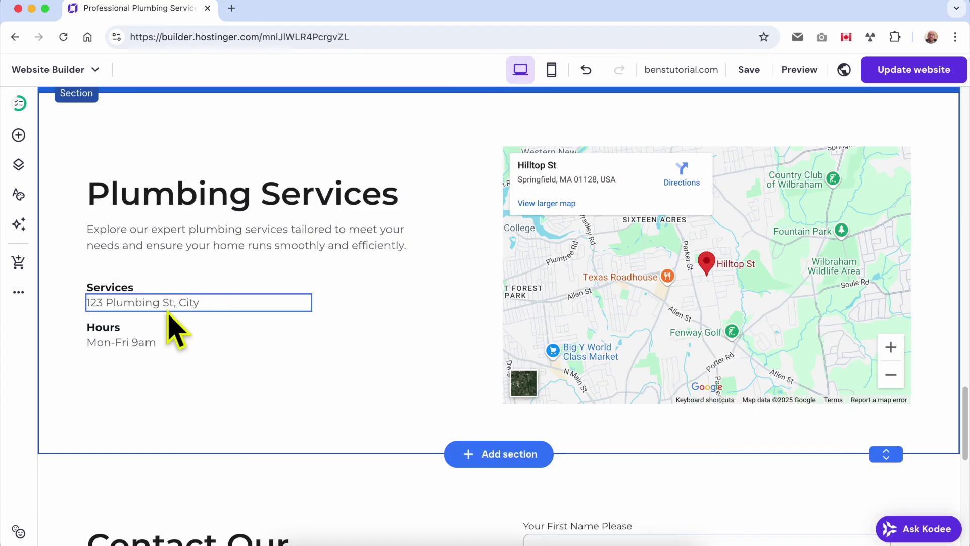
{"action": "scroll", "coordinate": [202, 314], "scroll_direction": "down", "scroll_amount": 3}
{"action": "scroll", "coordinate": [263, 318], "scroll_direction": "down", "scroll_amount": 2}
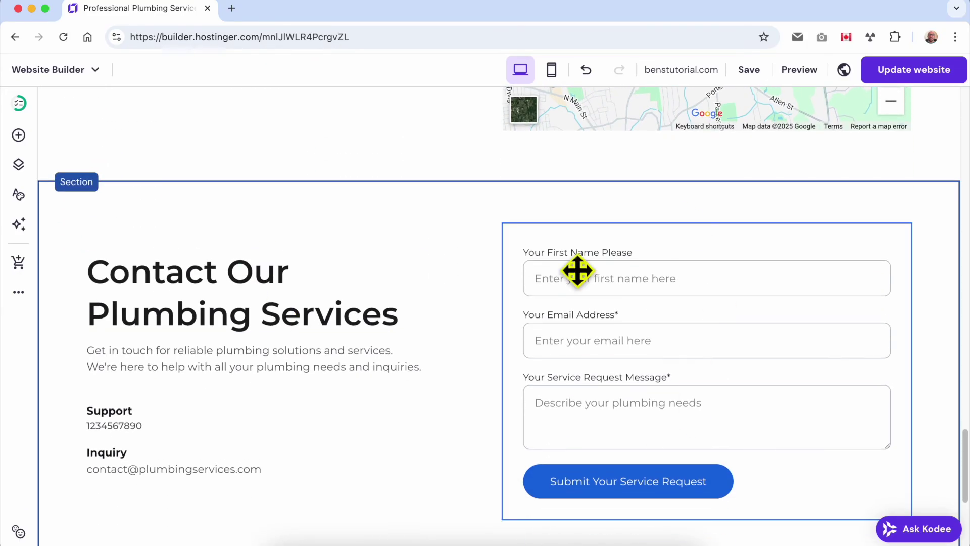
{"action": "scroll", "coordinate": [543, 391], "scroll_direction": "down", "scroll_amount": 3}
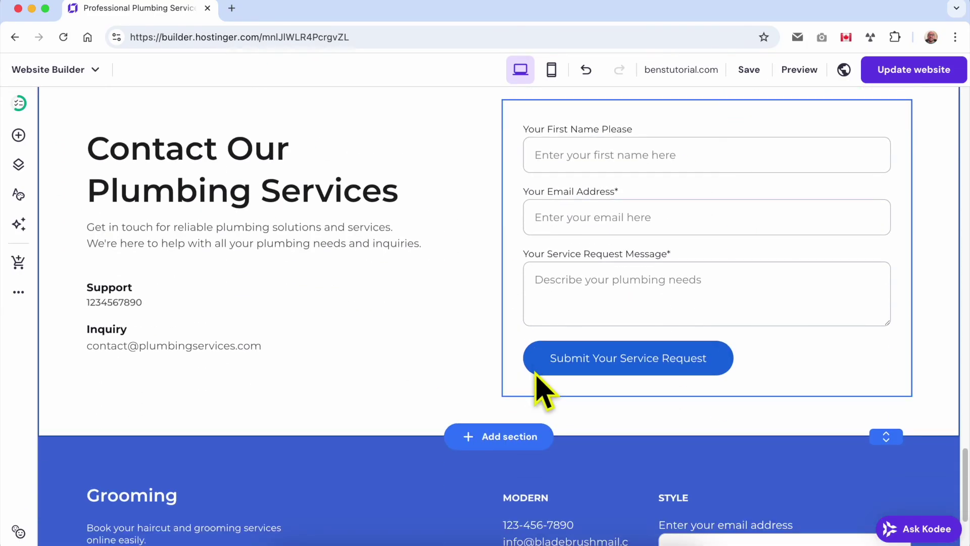
Examine the generated page's support and inquiry details and its footer, and return to the hero section.
{"action": "scroll", "coordinate": [539, 392], "scroll_direction": "down", "scroll_amount": 2}
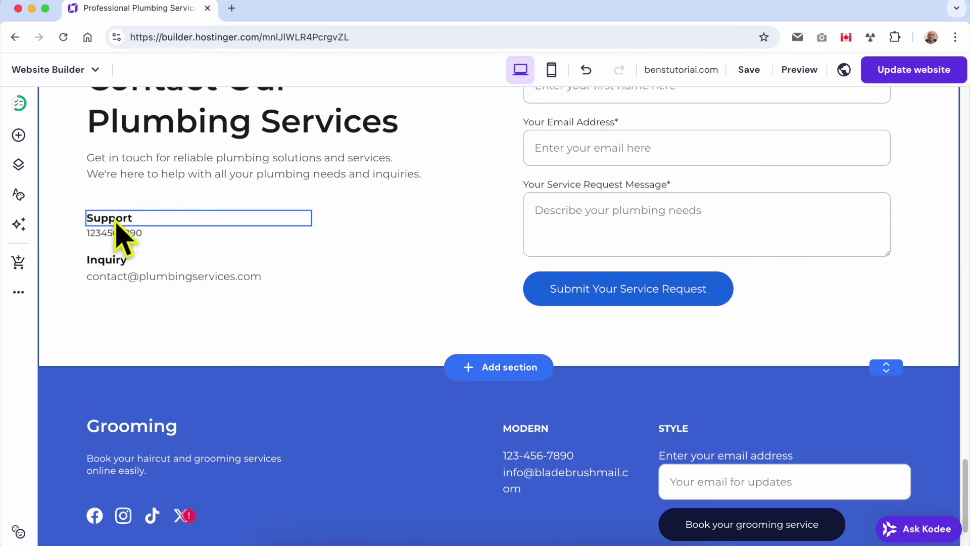
{"action": "scroll", "coordinate": [171, 285], "scroll_direction": "down", "scroll_amount": 2}
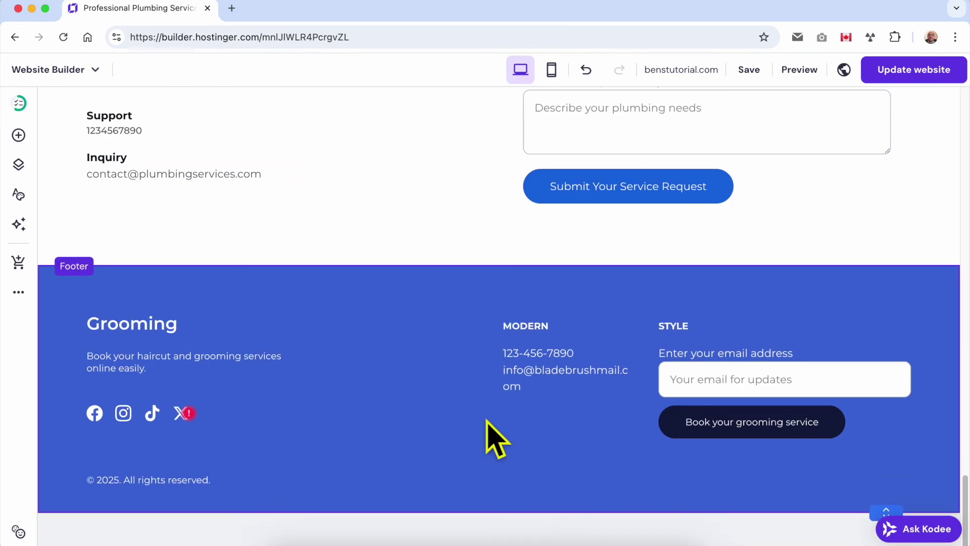
{"action": "scroll", "coordinate": [535, 459], "scroll_direction": "up", "scroll_amount": 20}
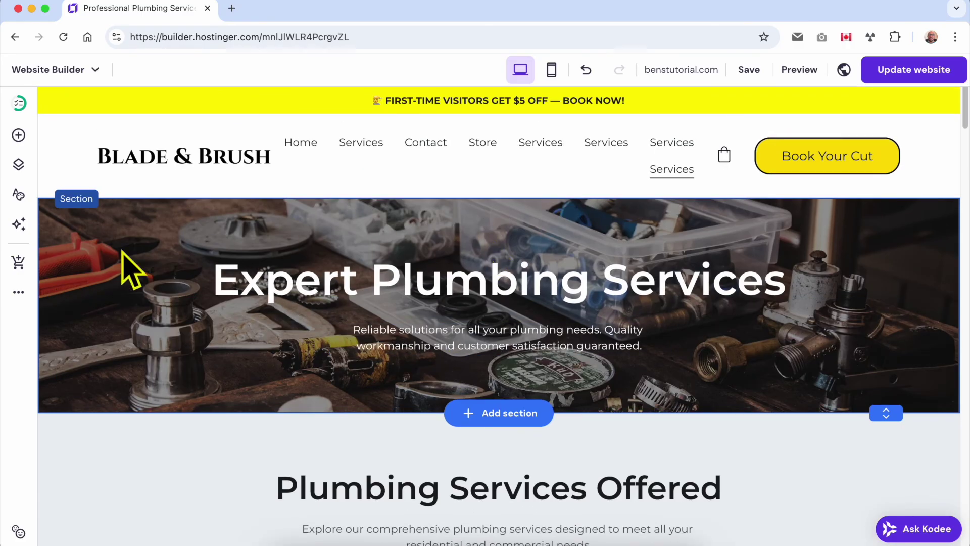
View the services page templates available for a new page, and close the selection without adding one.
{"action": "left_click", "coordinate": [18, 165]}
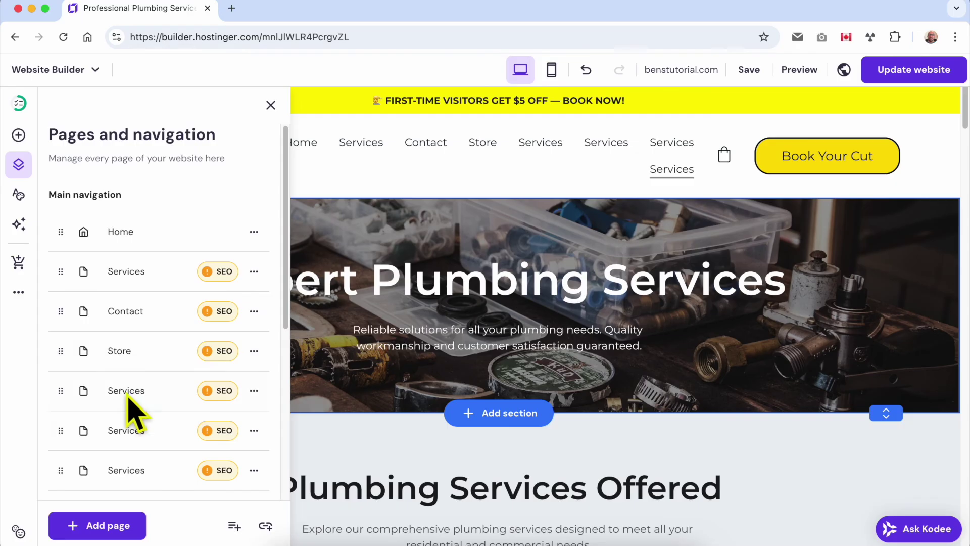
{"action": "left_click", "coordinate": [126, 525]}
{"action": "left_click", "coordinate": [188, 411]}
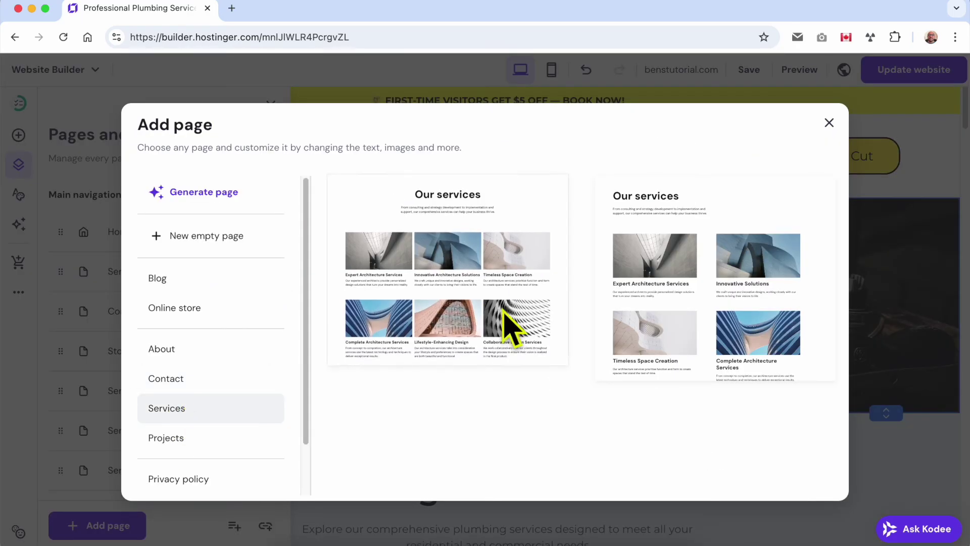
{"action": "left_click", "coordinate": [919, 270]}
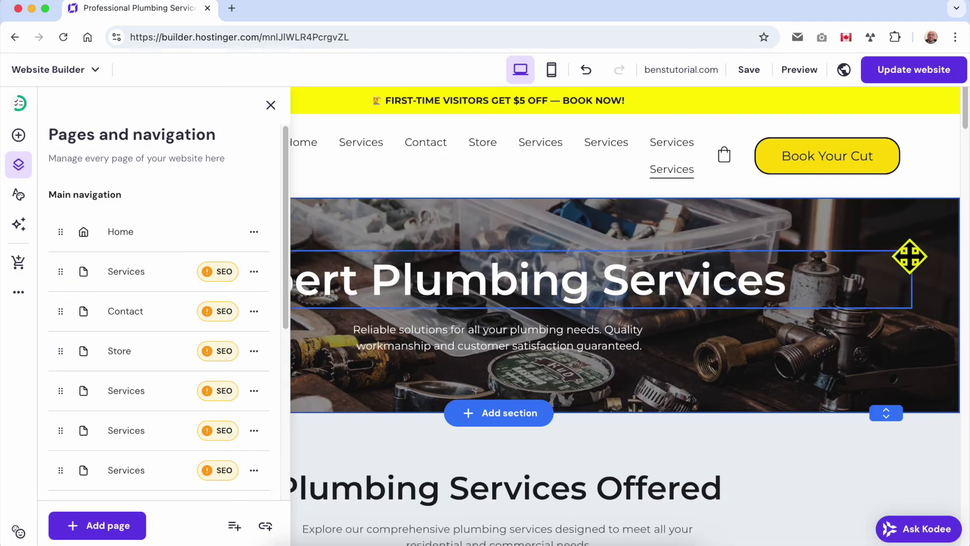
Open the hero heading "Expert Plumbing Services" for editing and select all of its text.
{"action": "left_click", "coordinate": [603, 247]}
{"action": "left_click", "coordinate": [542, 287]}
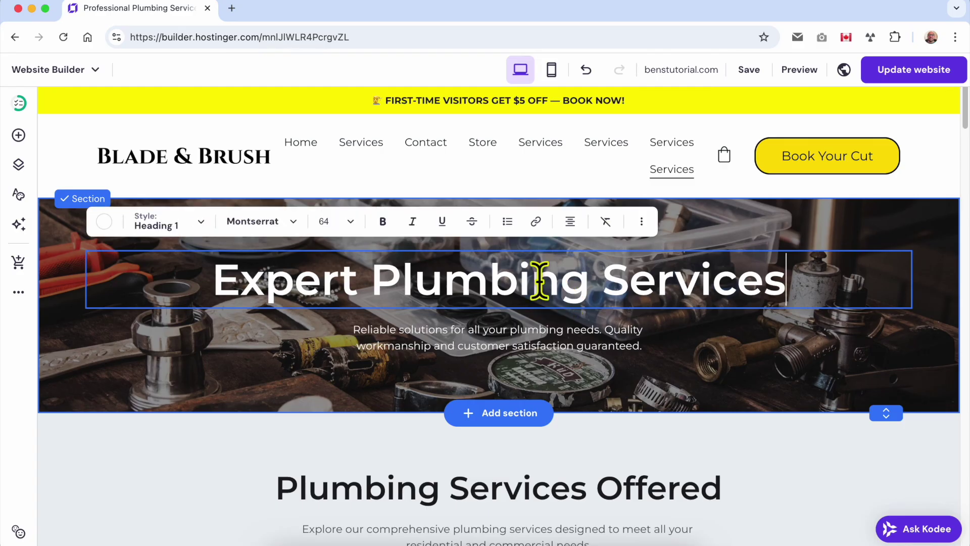
{"action": "key", "text": "ctrl+a"}
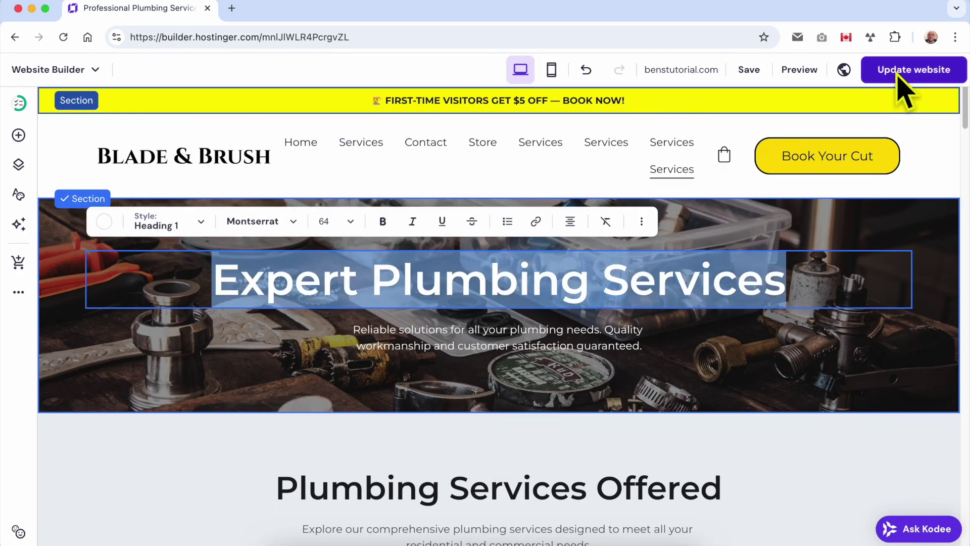
Publish the website updates and open the plumbing Services page on the live benstutorial.com site.
{"action": "left_click", "coordinate": [897, 73]}
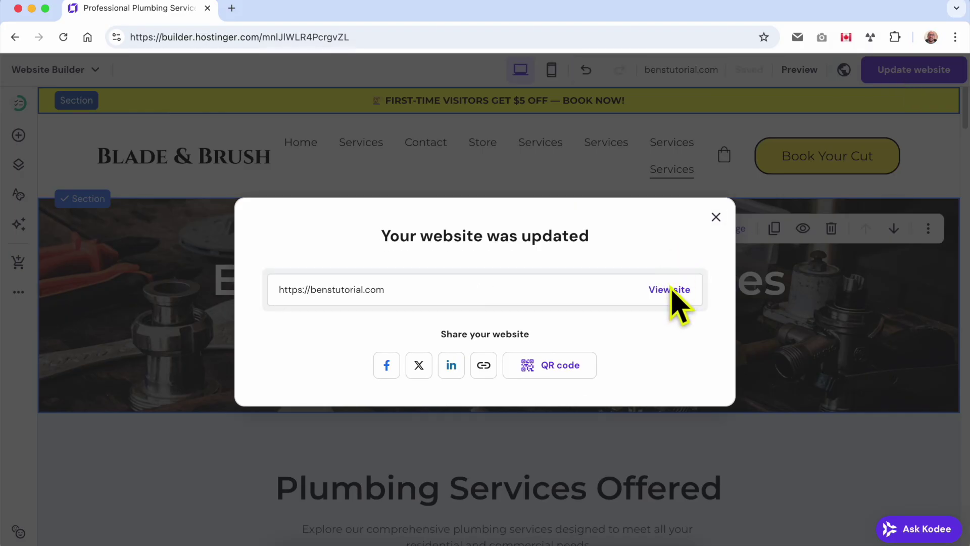
{"action": "left_click", "coordinate": [671, 293]}
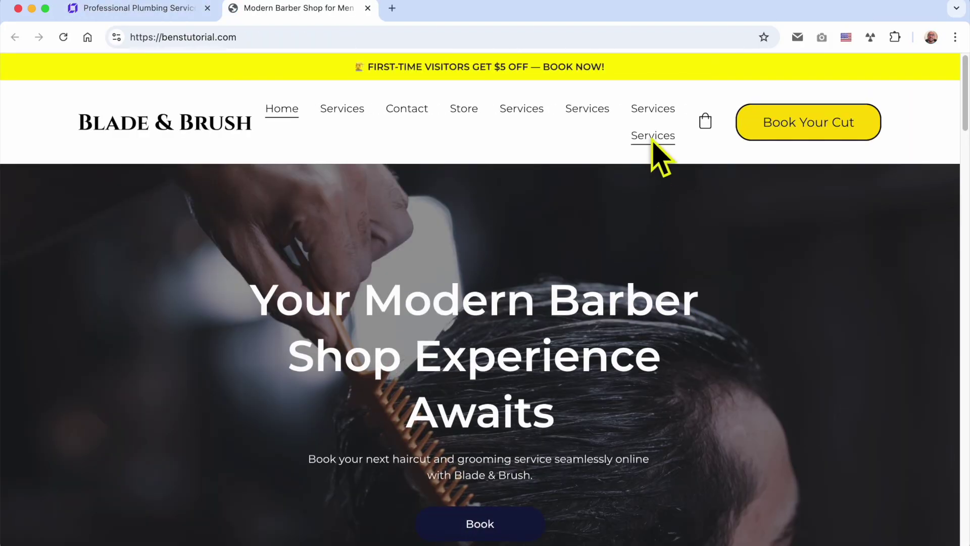
{"action": "left_click", "coordinate": [652, 141]}
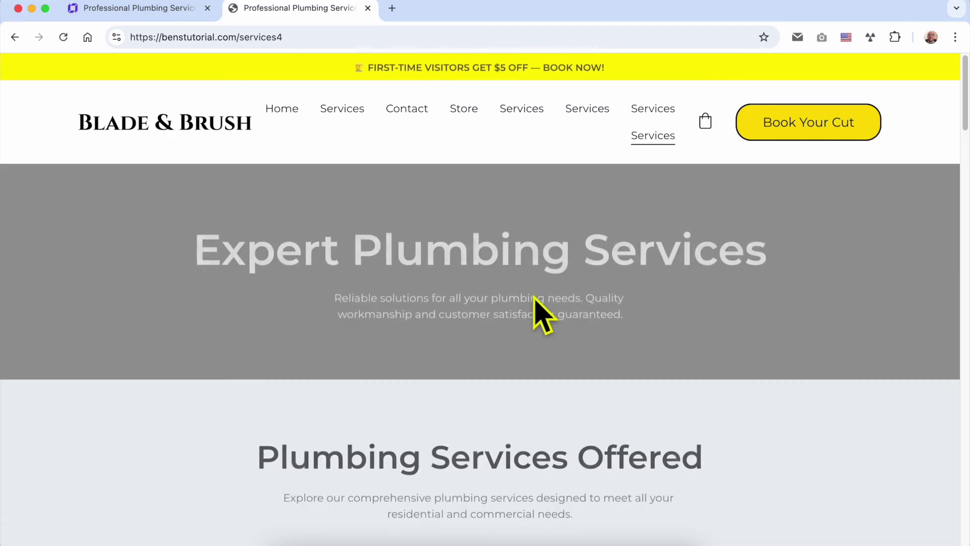
Review the published plumbing page from the hero through the service images, testimonial, map and contact form to the footer.
{"action": "scroll", "coordinate": [804, 326], "scroll_direction": "down", "scroll_amount": 5}
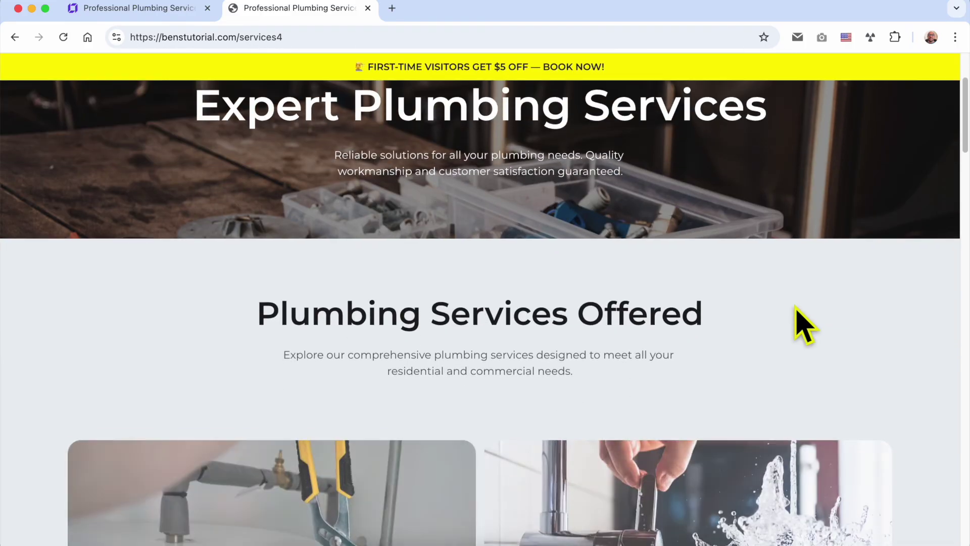
{"action": "scroll", "coordinate": [804, 326], "scroll_direction": "down", "scroll_amount": 1}
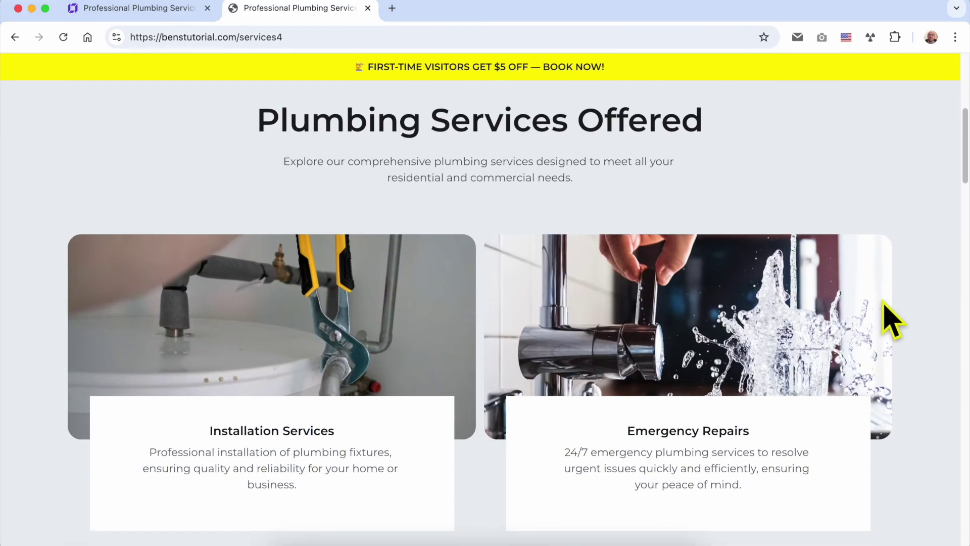
{"action": "scroll", "coordinate": [891, 318], "scroll_direction": "down", "scroll_amount": 10}
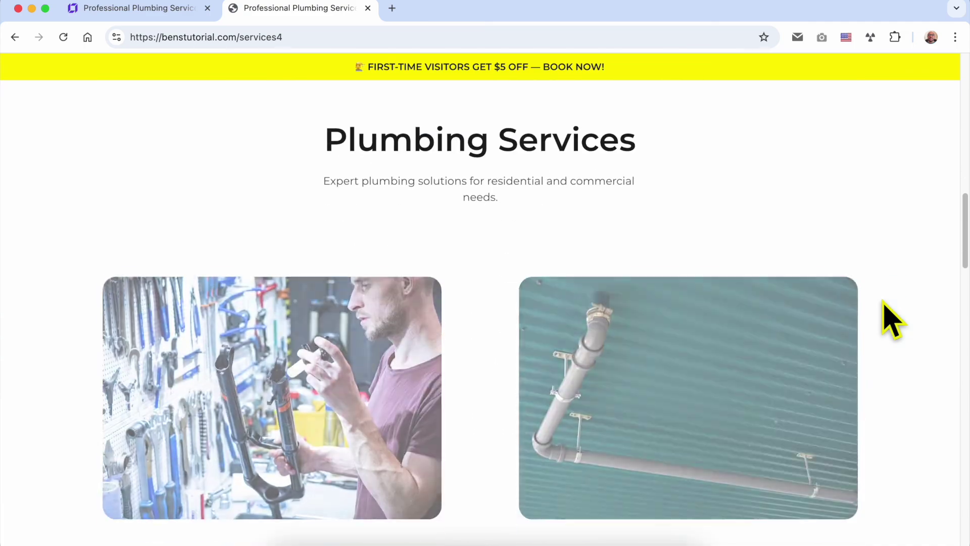
{"action": "scroll", "coordinate": [885, 303], "scroll_direction": "down", "scroll_amount": 12}
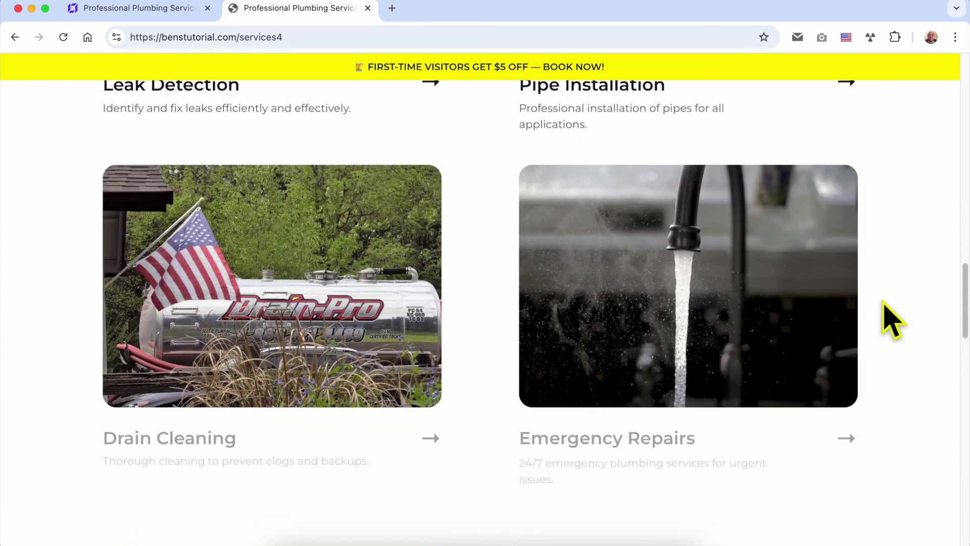
{"action": "scroll", "coordinate": [892, 319], "scroll_direction": "down", "scroll_amount": 12}
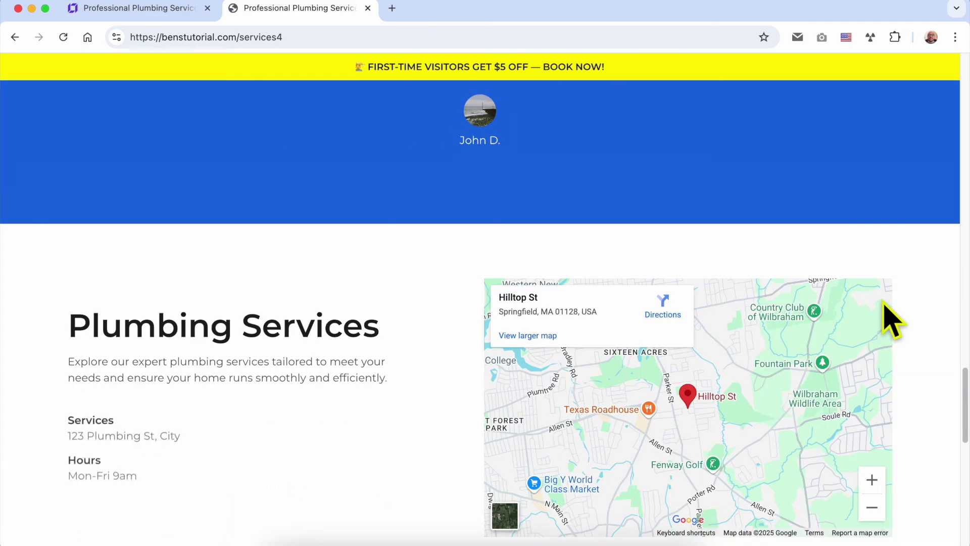
{"action": "scroll", "coordinate": [904, 339], "scroll_direction": "down", "scroll_amount": 6}
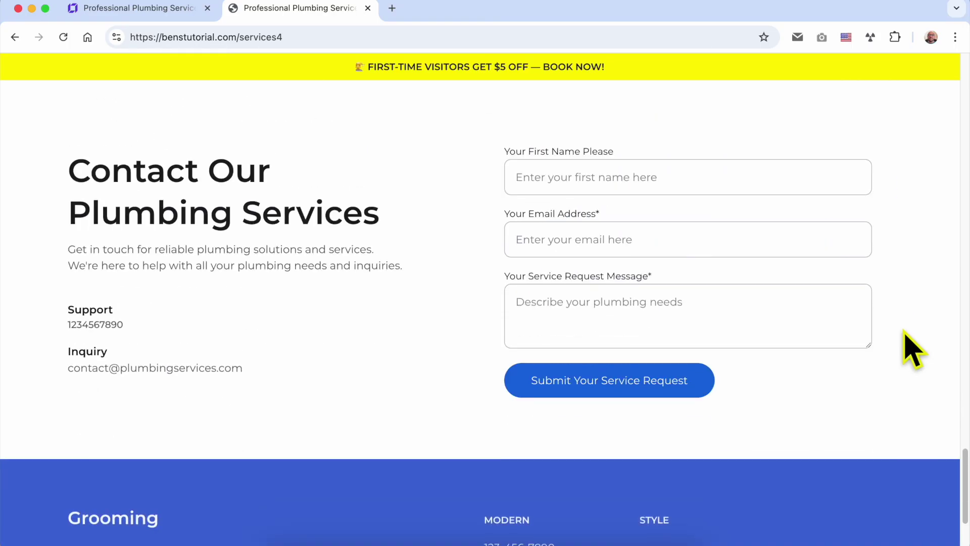
{"action": "scroll", "coordinate": [912, 349], "scroll_direction": "down", "scroll_amount": 3}
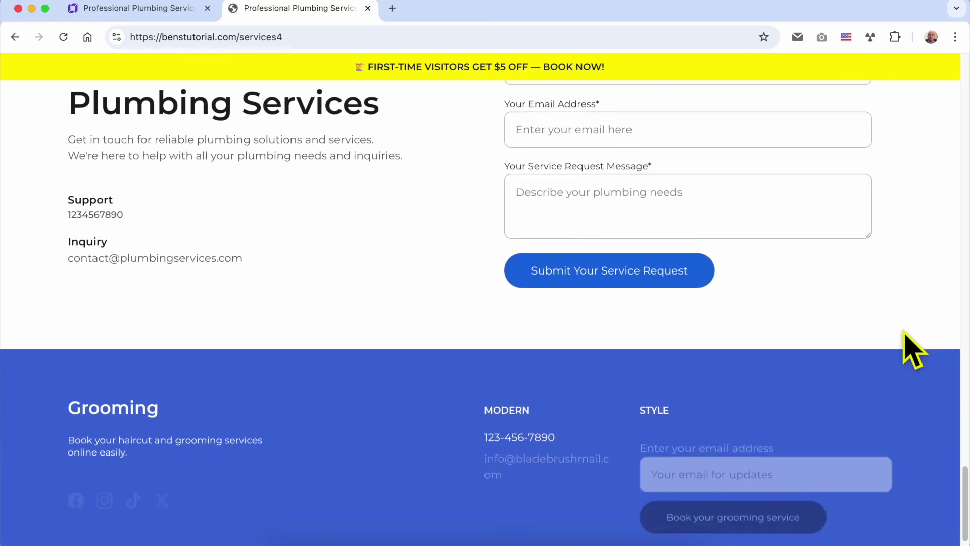